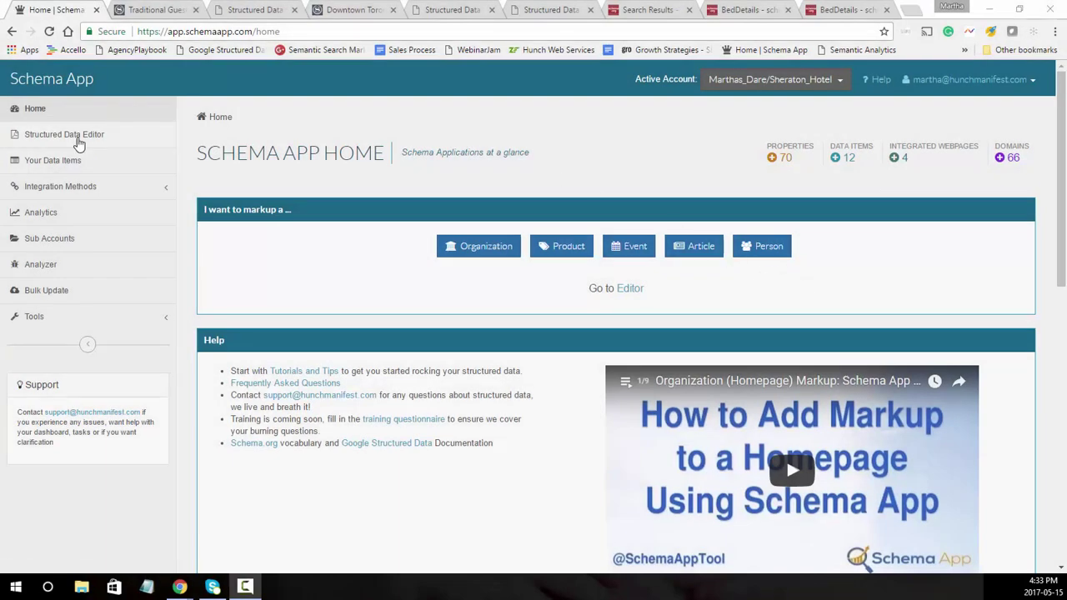
Open the Structured Data Editor from the left sidebar of the home dashboard.
left_click(79, 143)
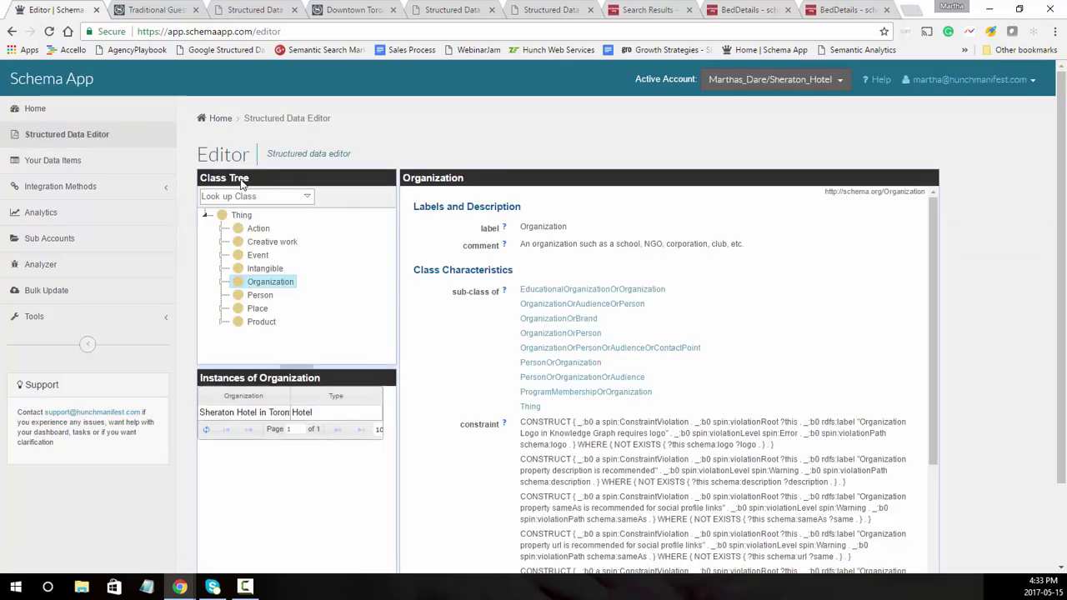
Look up 'hot', choose the Hotel room class, and start creating a new Hotel room instance.
left_click(262, 194)
type("hotel")
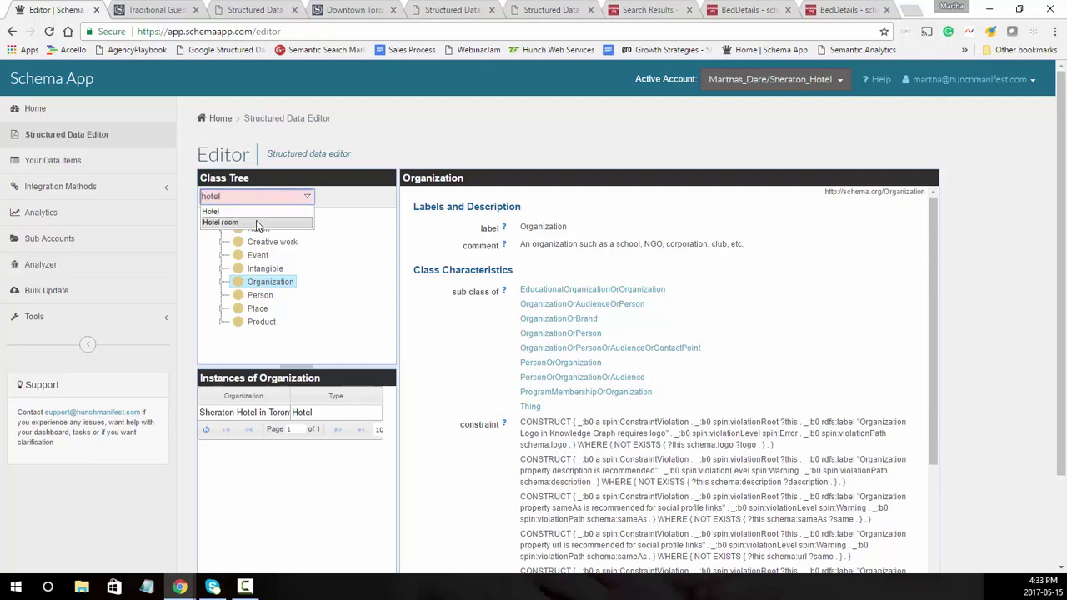
left_click(256, 222)
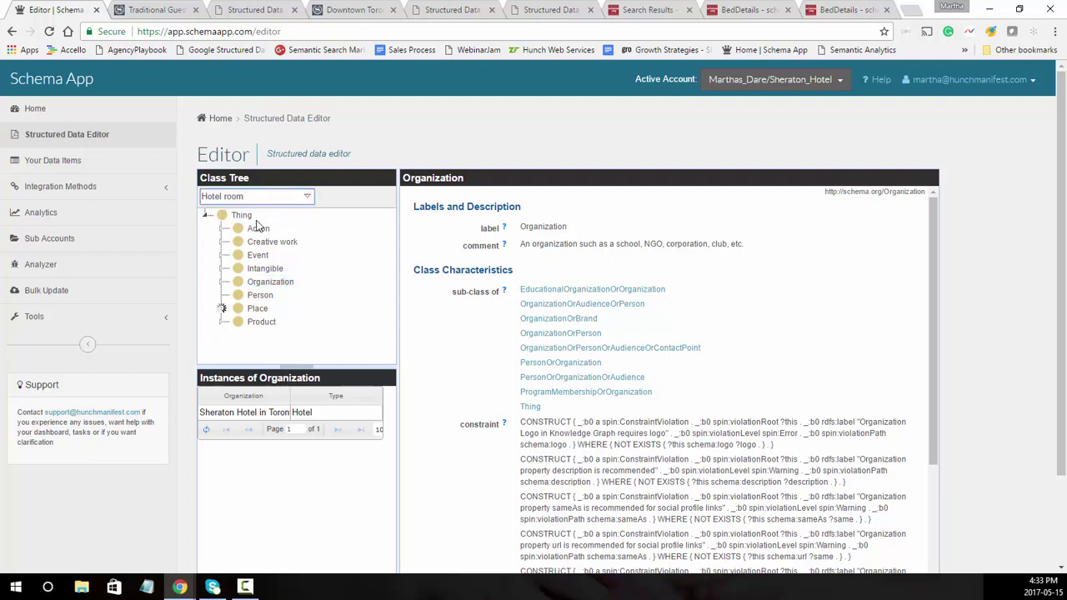
scroll(425, 492, "down", 2)
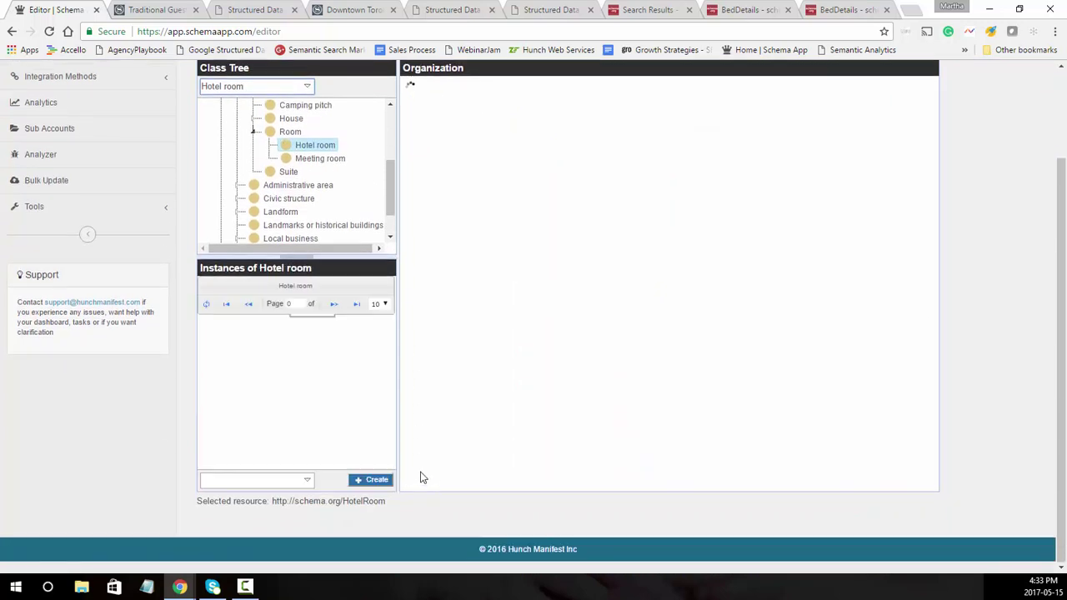
left_click(377, 481)
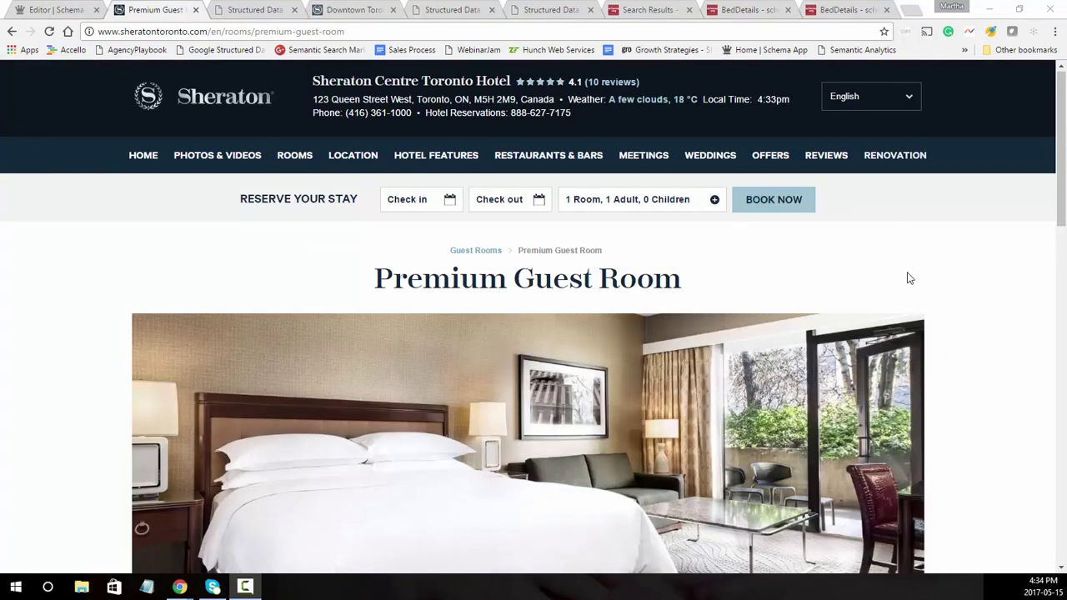
Check the Premium Guest Room's bed types (1 Queen Bed) and expand its full feature list with Read More.
scroll(911, 281, "down", 3)
scroll(916, 298, "down", 1)
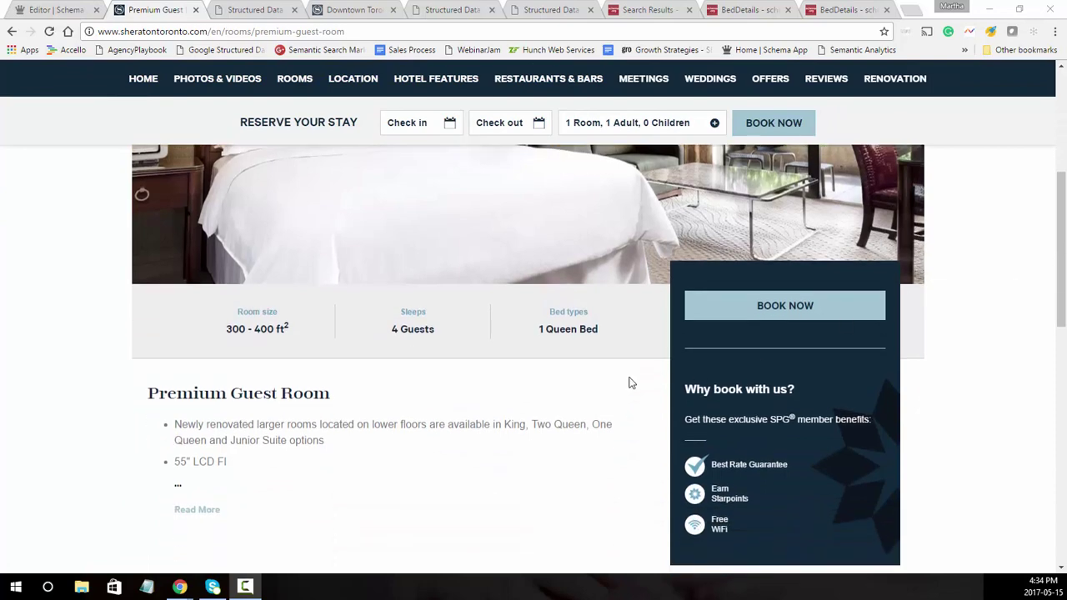
mouse_move(596, 325)
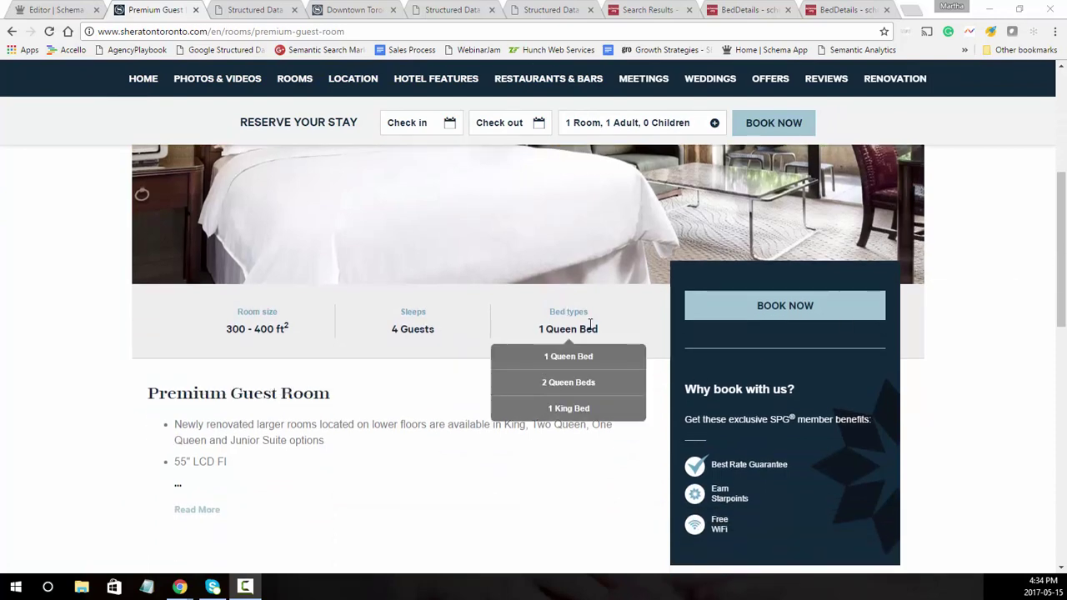
scroll(261, 443, "down", 2)
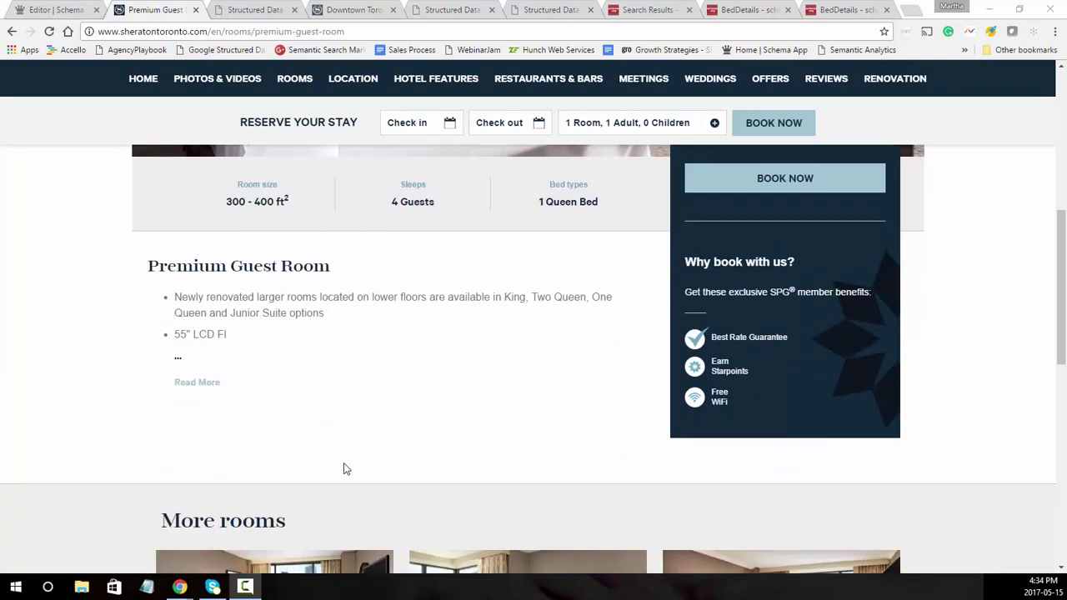
left_click(194, 377)
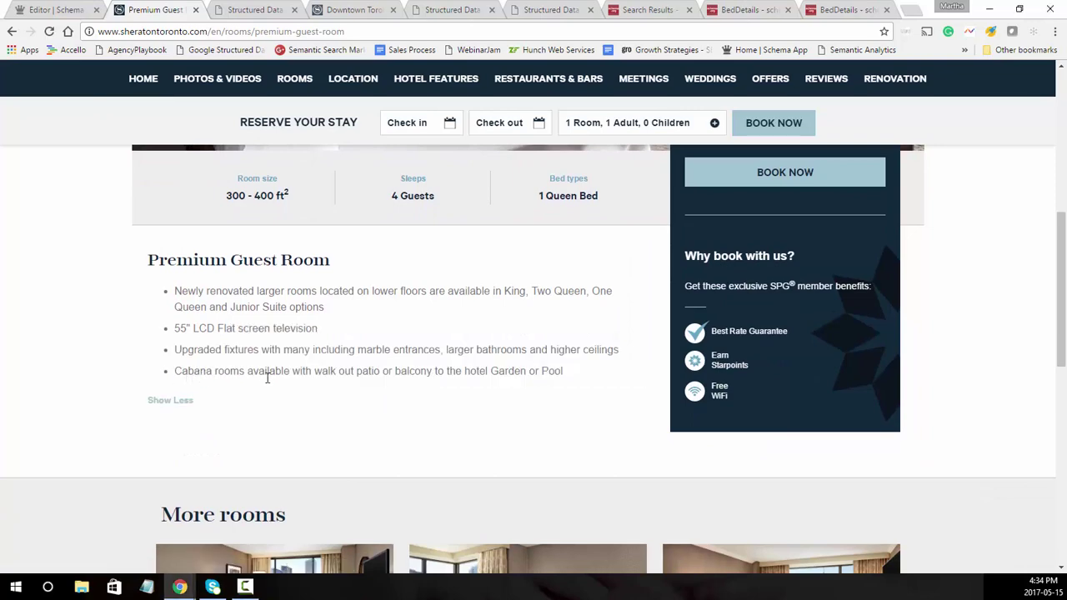
scroll(378, 366, "up", 5)
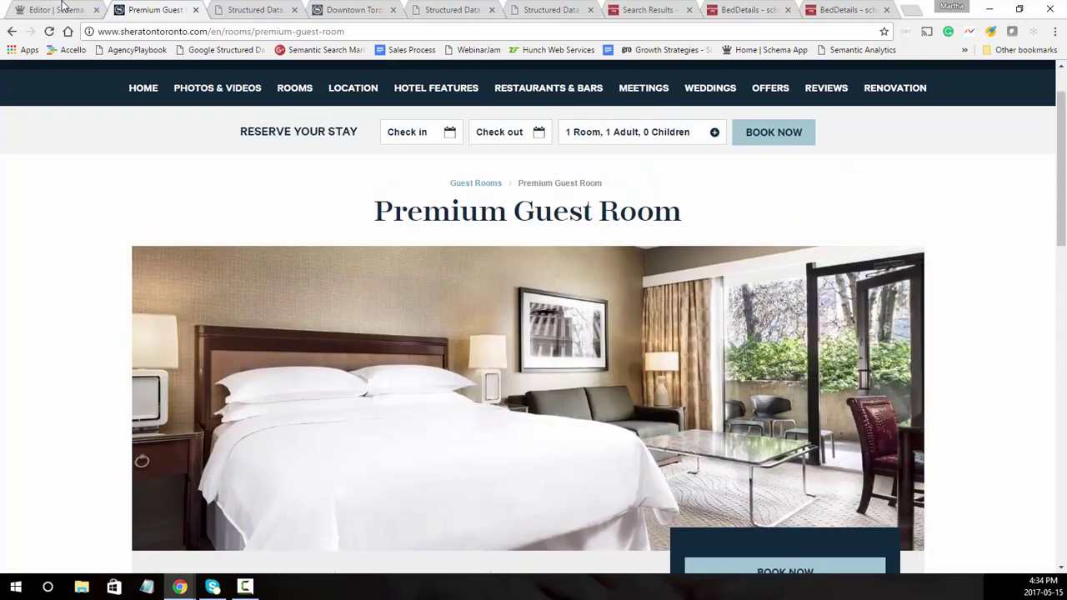
Create the Premium Guest Room item using the Sheraton room page URL as its URI.
left_click(63, 8)
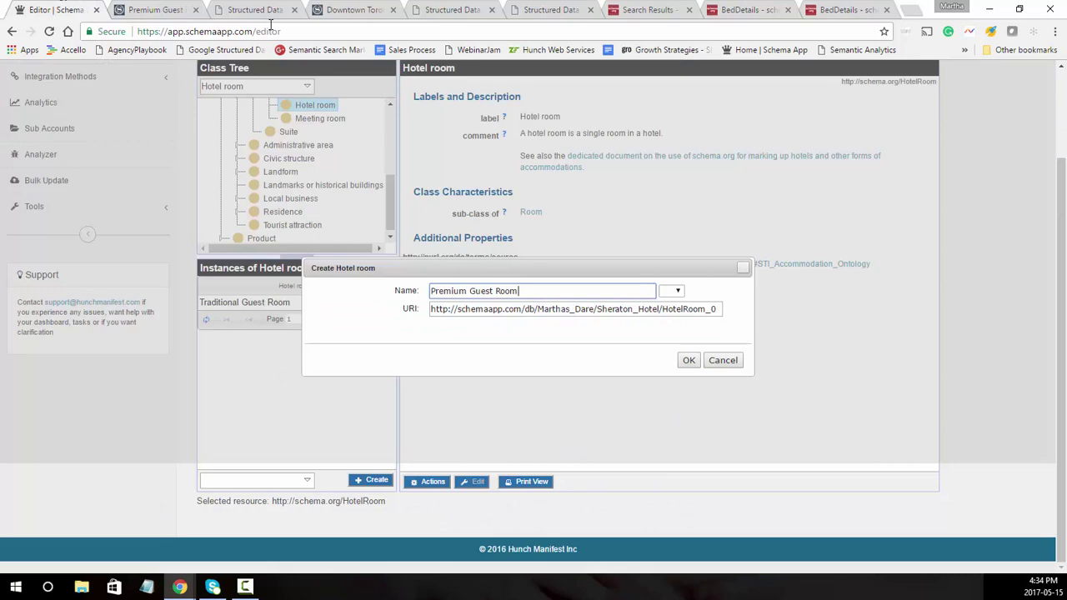
left_click(155, 10)
left_click(206, 32)
key("ctrl+c")
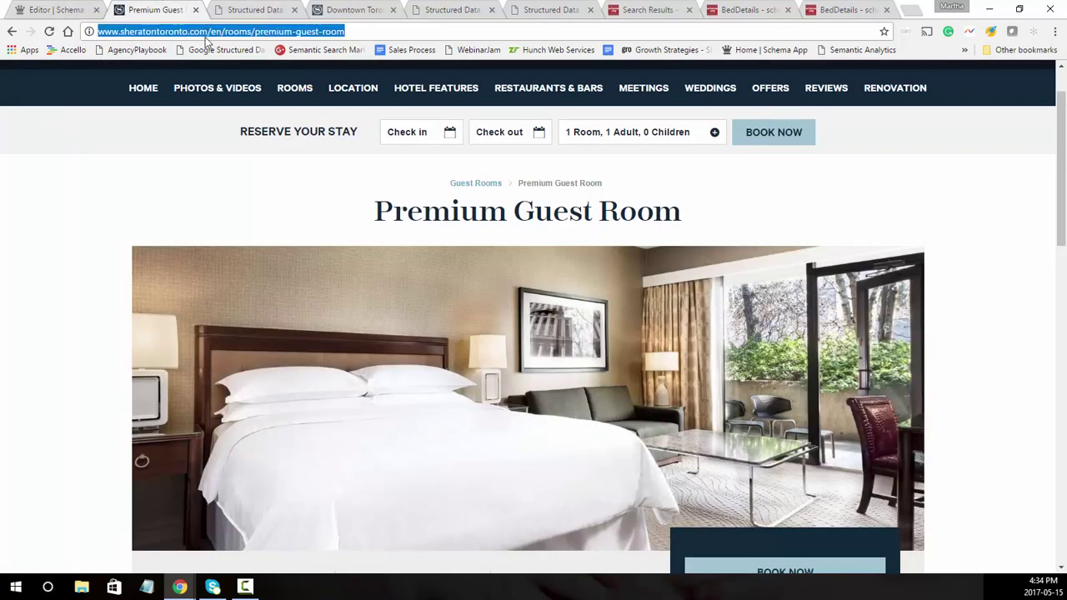
left_click(57, 9)
double_click(476, 308)
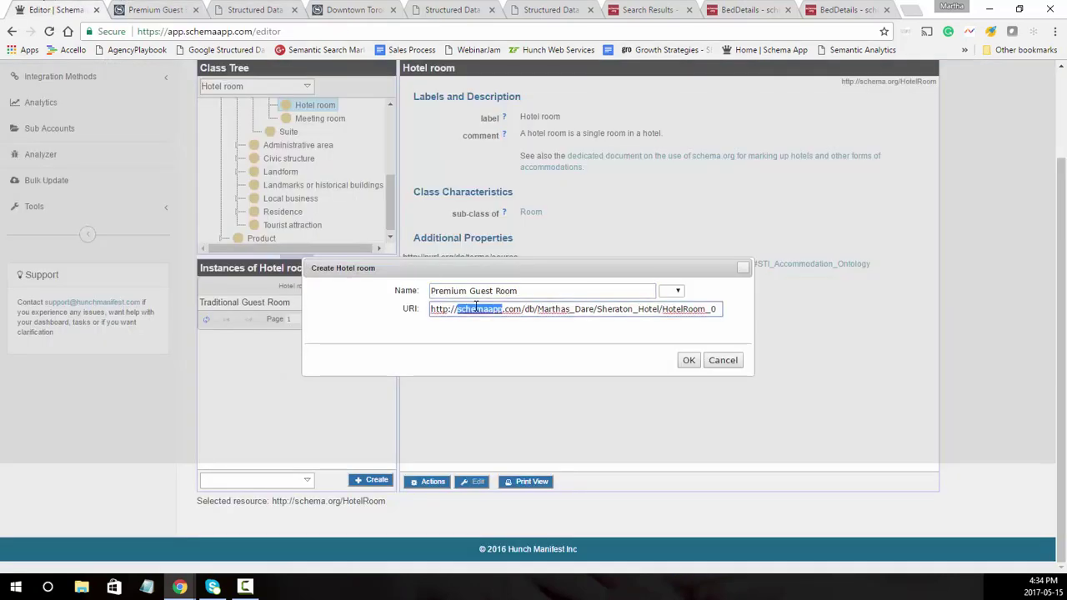
key("ctrl+a")
key("ctrl+v")
left_click(689, 360)
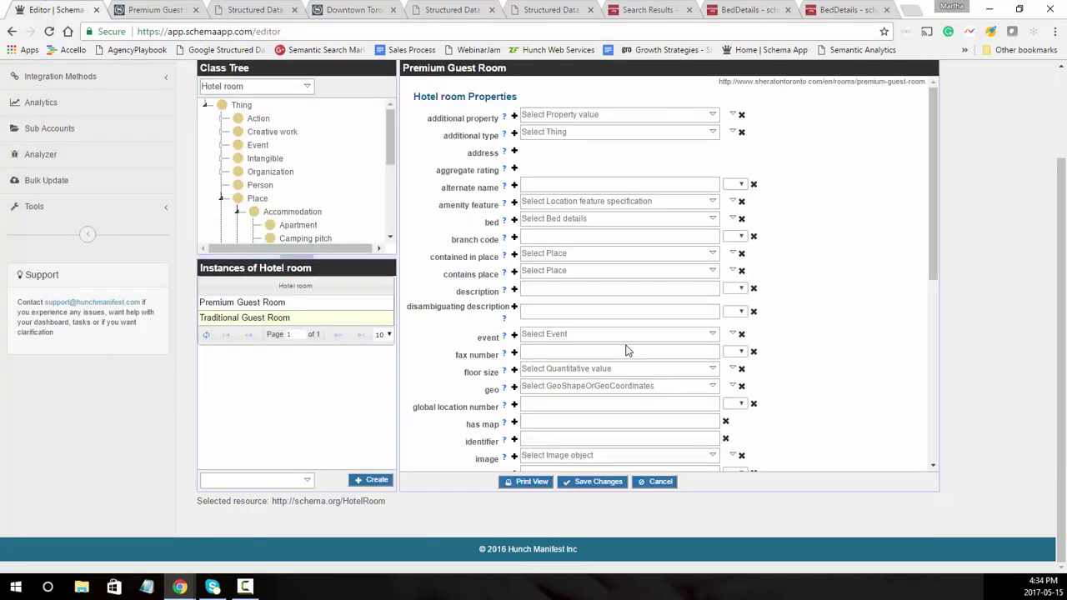
Paste the Sheraton room page URL into the Premium Guest Room's url field.
scroll(831, 339, "down", 5)
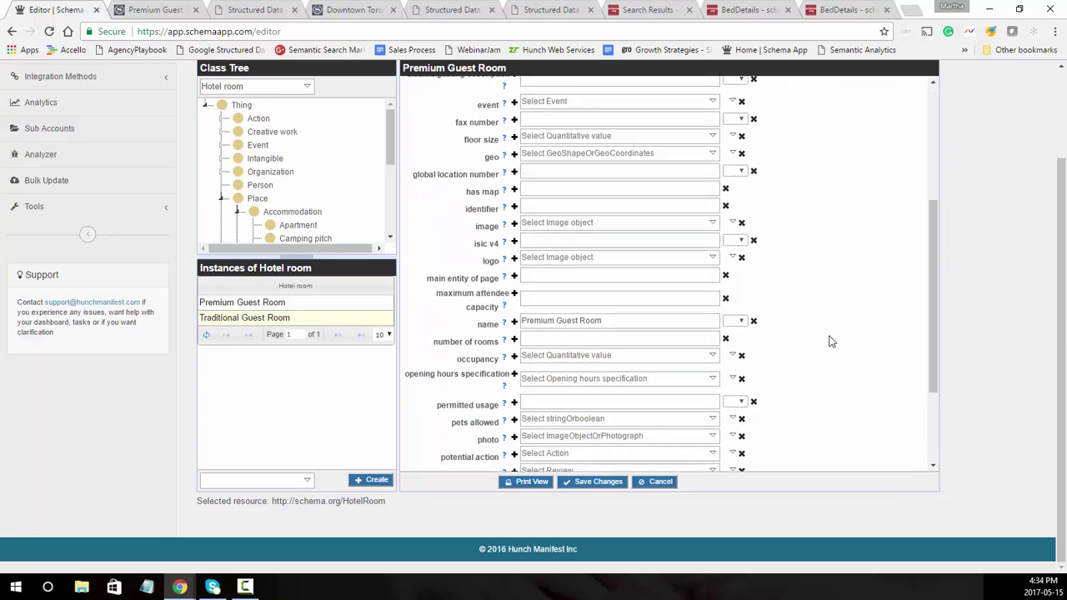
left_click(567, 429)
key("ctrl+v")
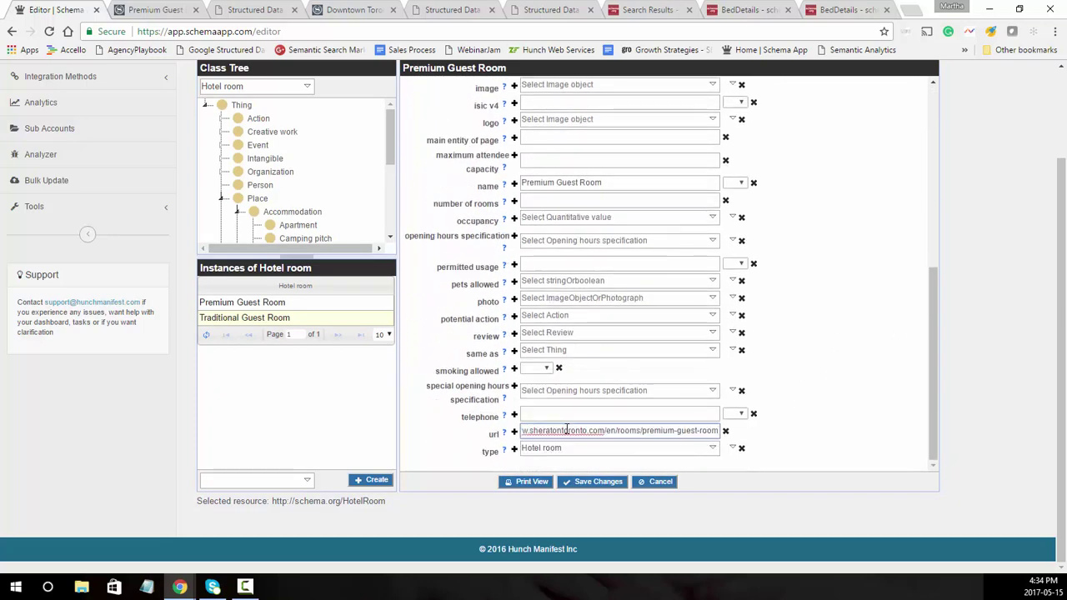
scroll(787, 367, "up", 5)
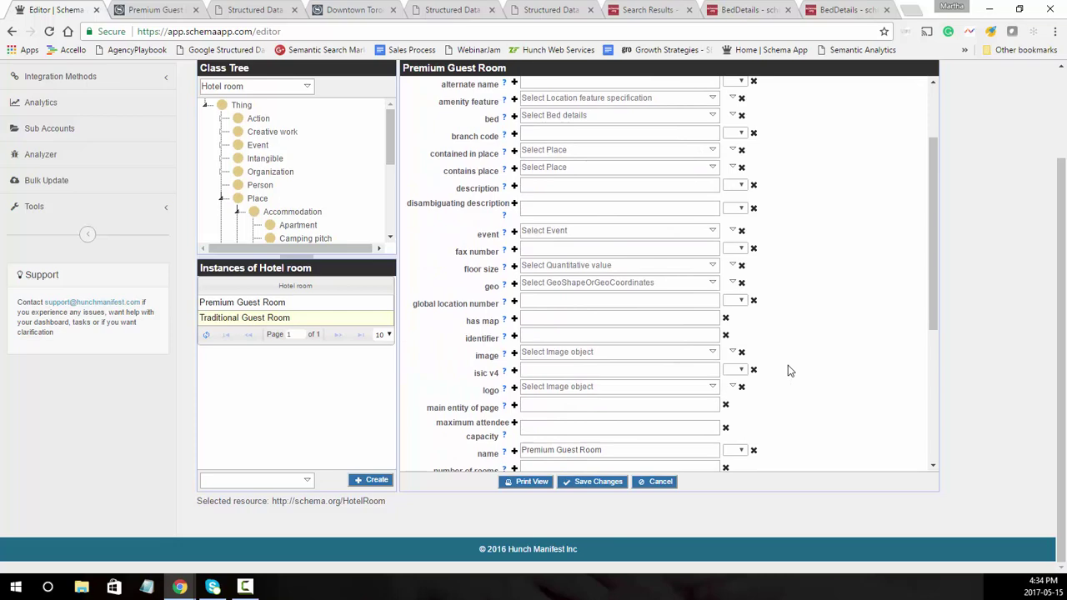
scroll(788, 365, "up", 2)
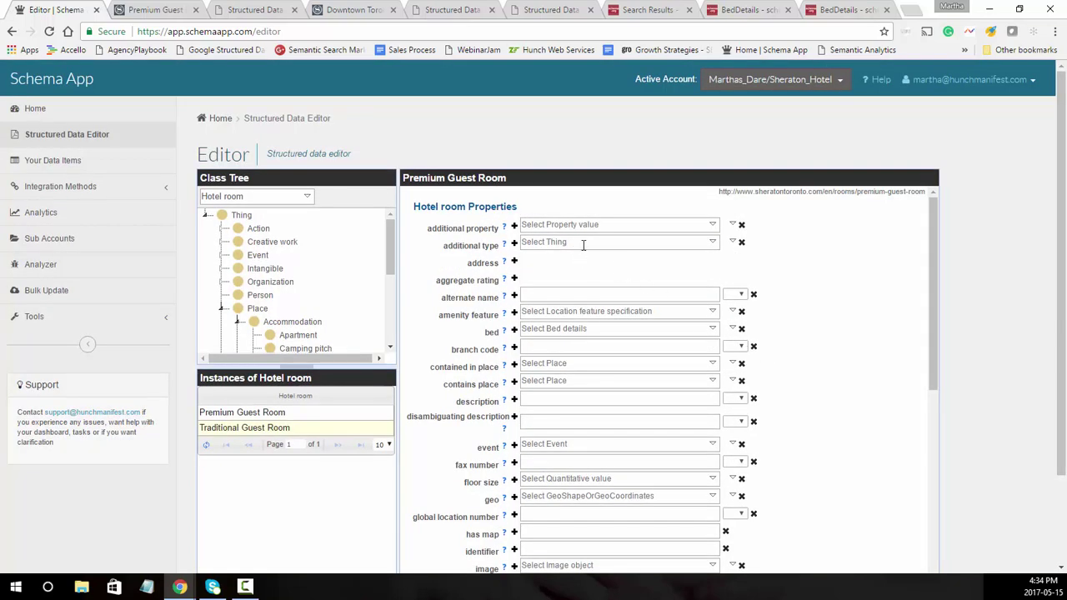
Copy the room photo's address and paste it as the image, ending 1600x900_CabanaRoom.jpg.
left_click(172, 8)
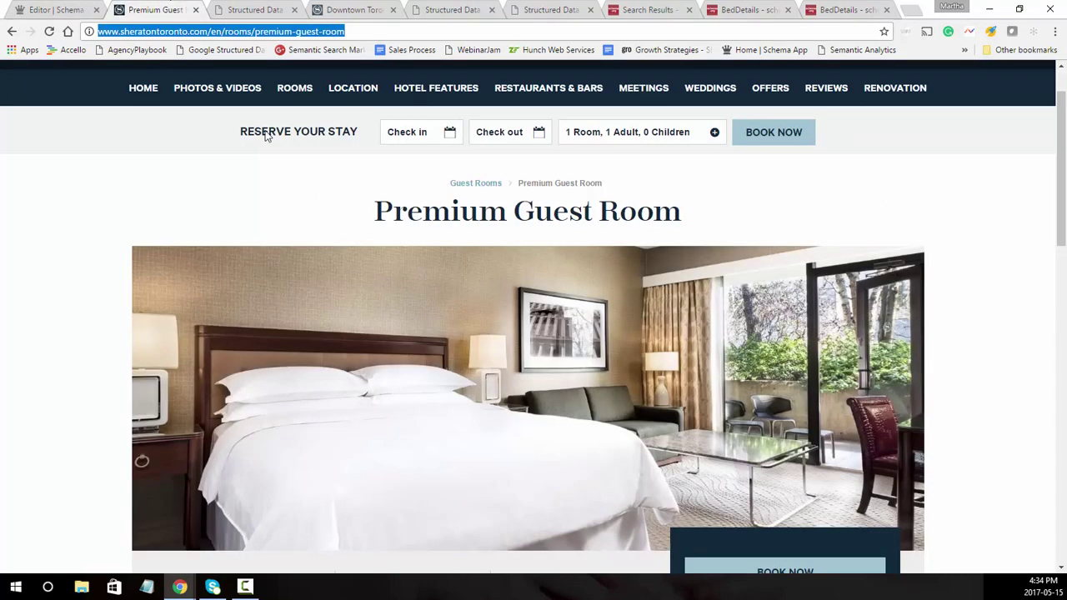
right_click(672, 364)
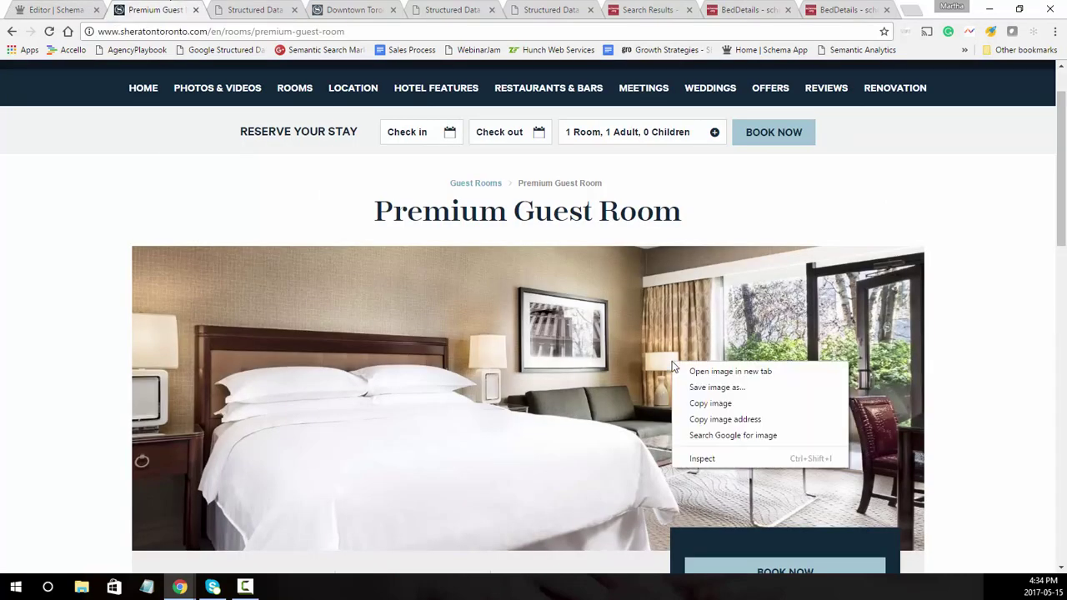
left_click(690, 419)
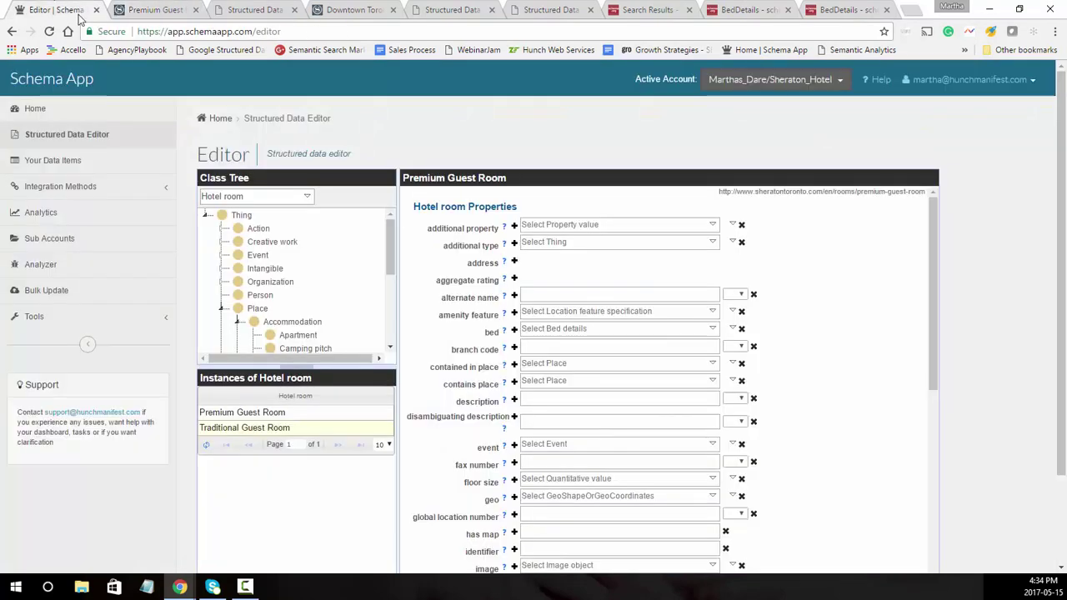
left_click(50, 9)
scroll(672, 290, "down", 3)
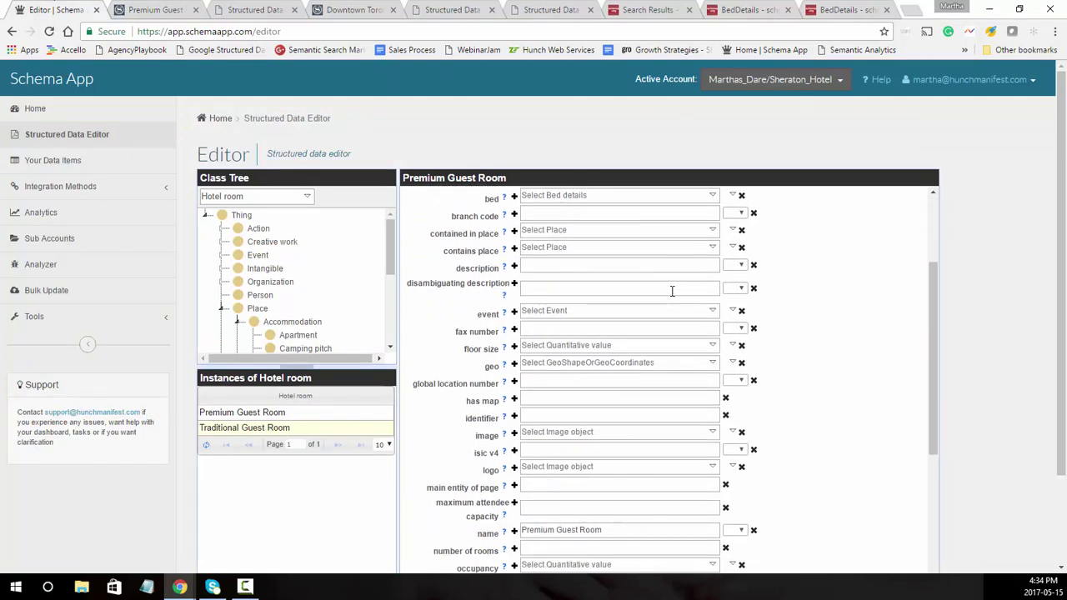
left_click(596, 431)
key("ctrl+v")
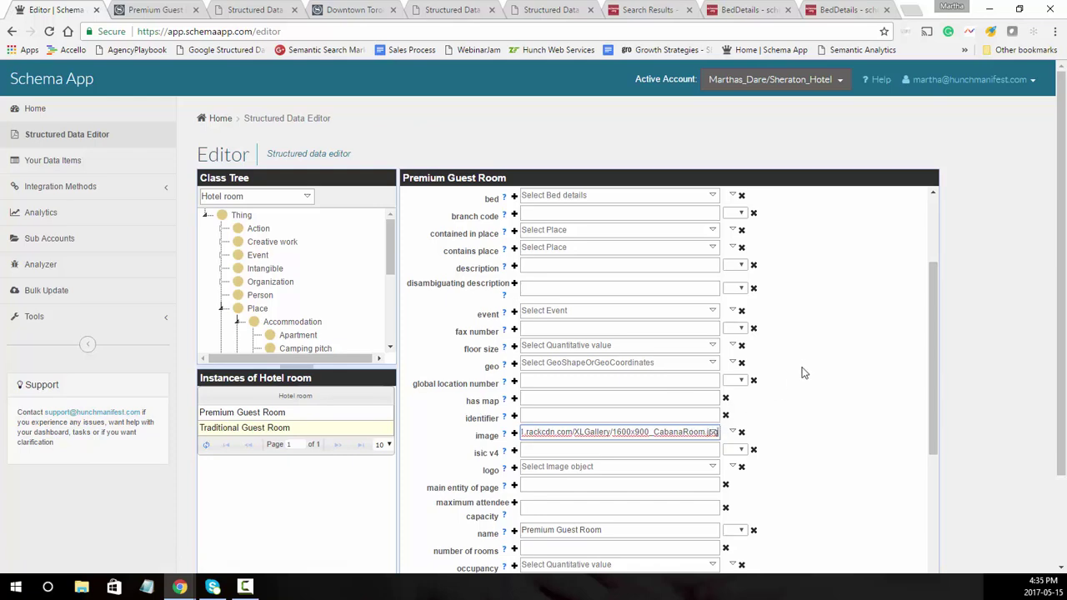
scroll(802, 369, "up", 3)
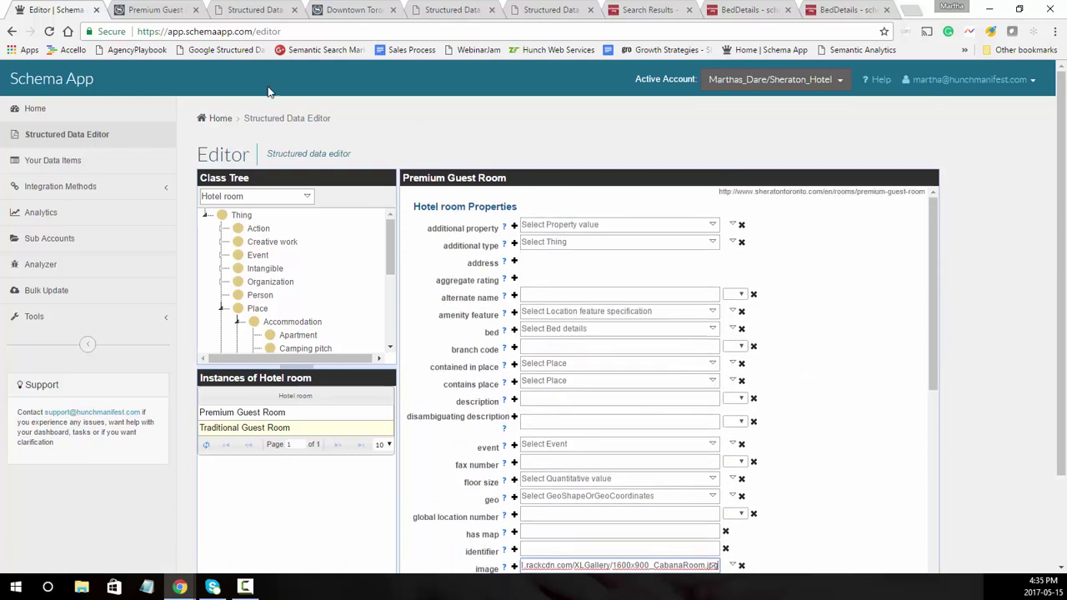
left_click(164, 9)
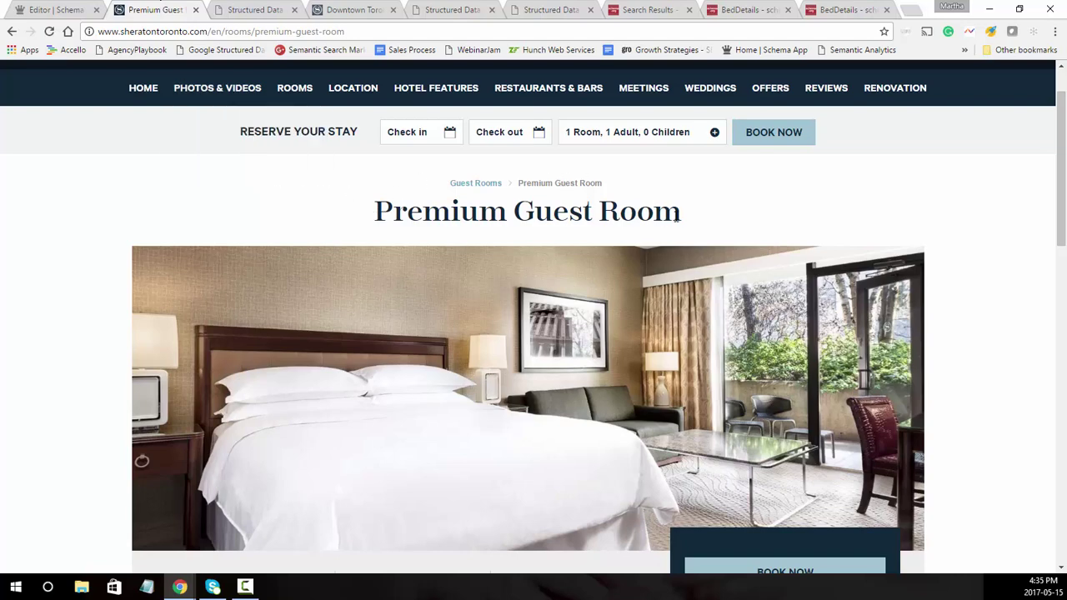
left_click(70, 10)
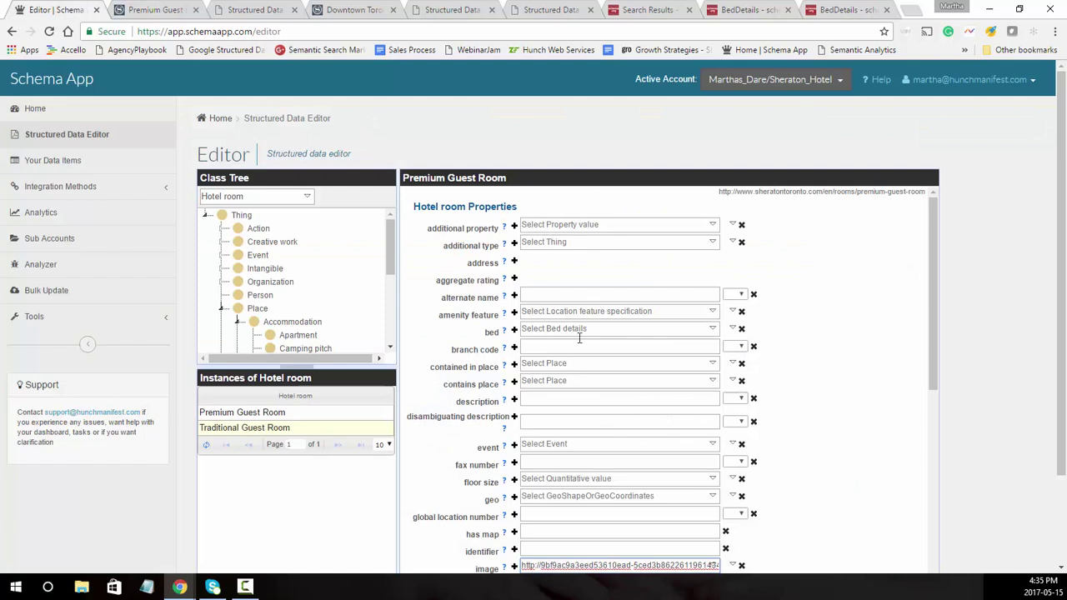
Search 'Sher' and set contained in place to Sheraton Hotel in Toronto.
left_click(561, 367)
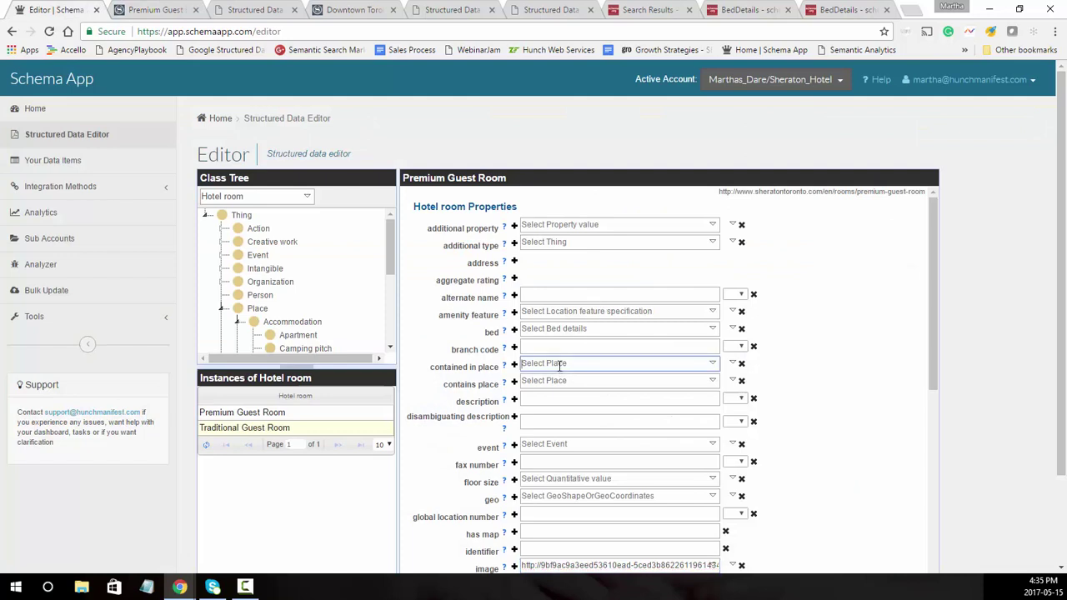
type("Sher")
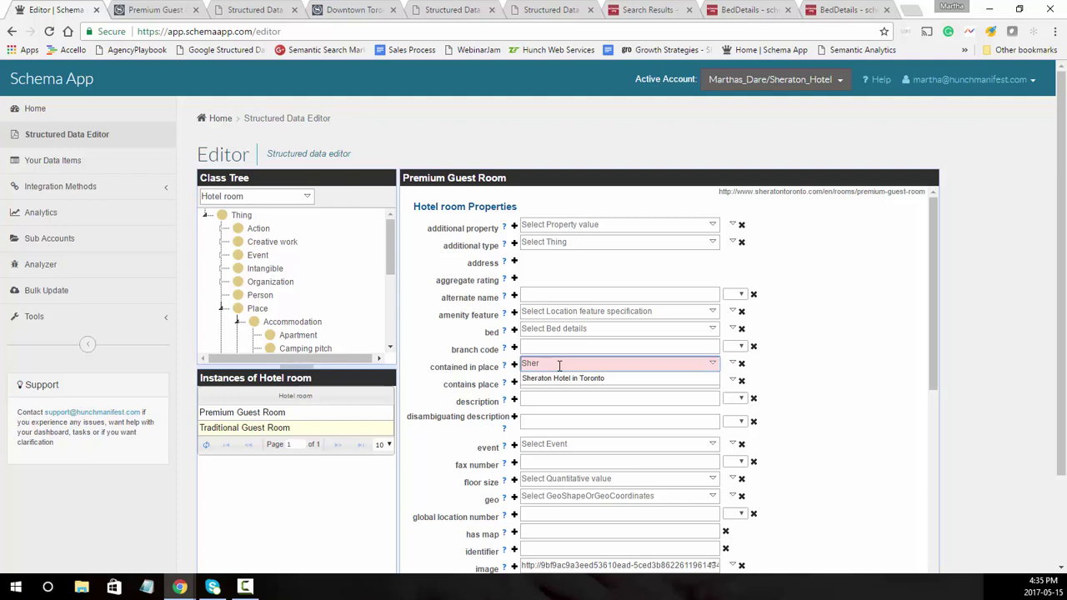
left_click(565, 378)
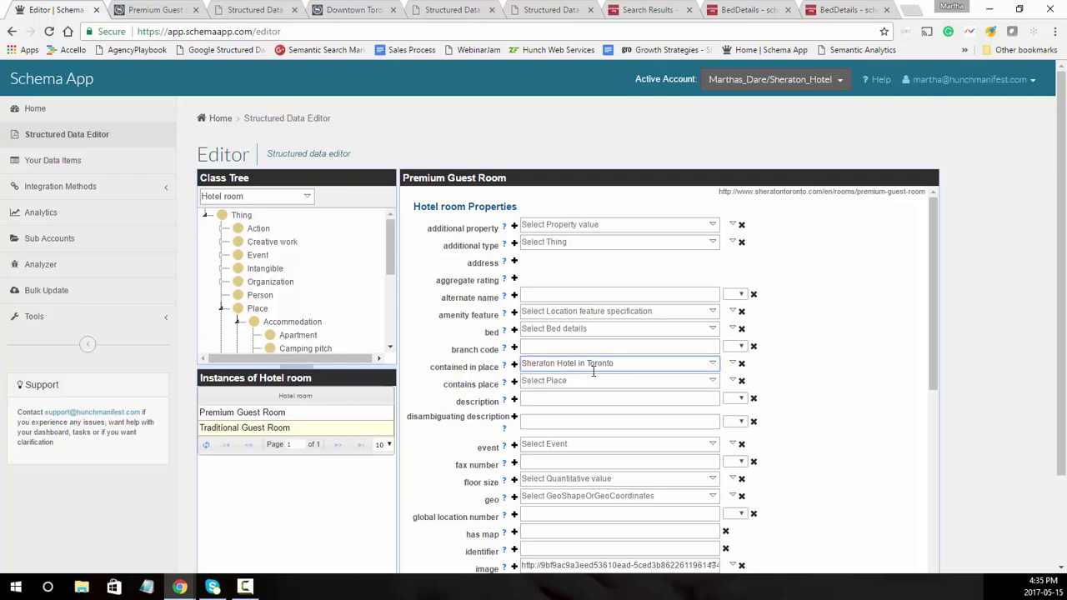
mouse_move(455, 369)
Create a King Bed data item as the first bed entry and add two more bed rows.
left_click(733, 328)
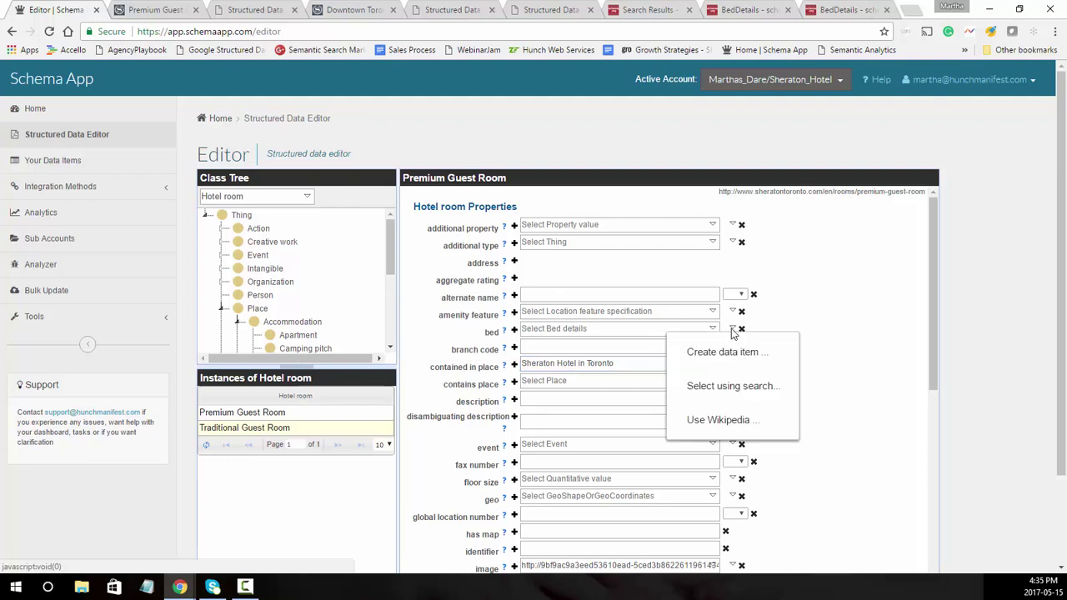
left_click(710, 352)
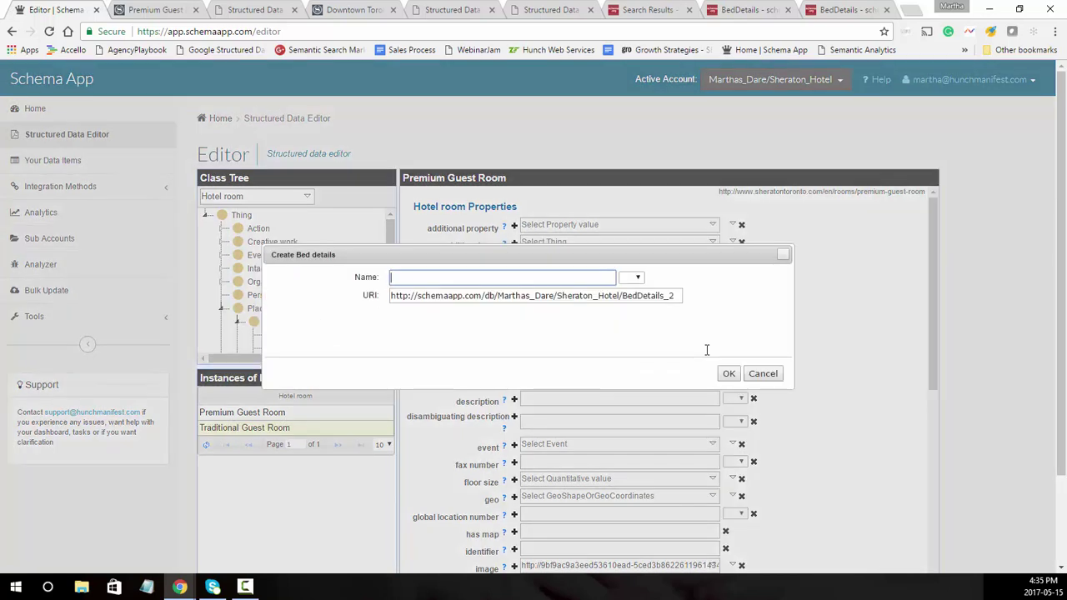
type("King Bed")
left_click(729, 374)
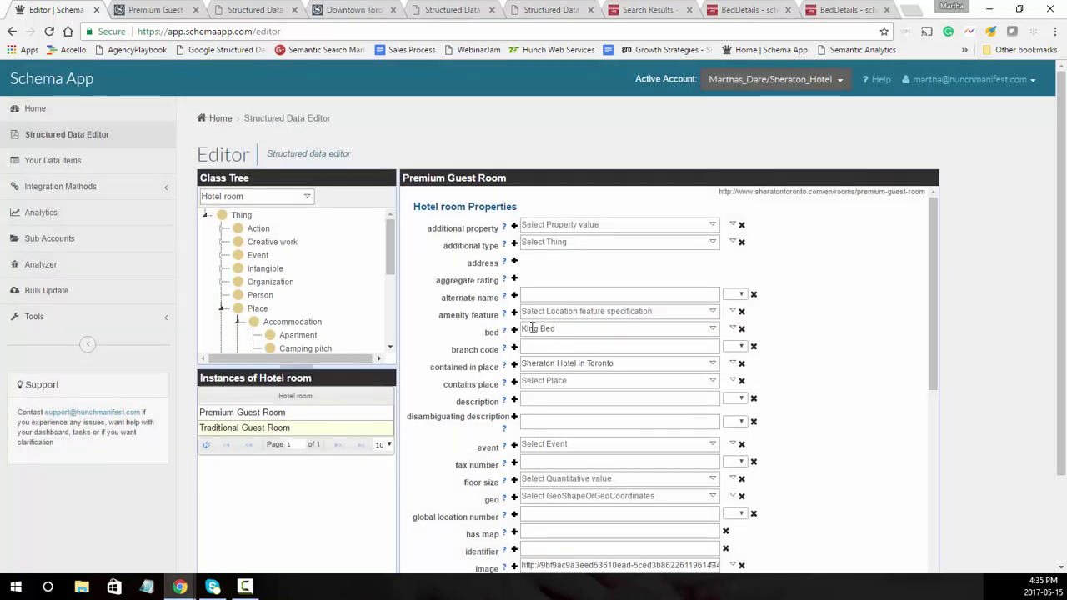
left_click(515, 331)
left_click(514, 331)
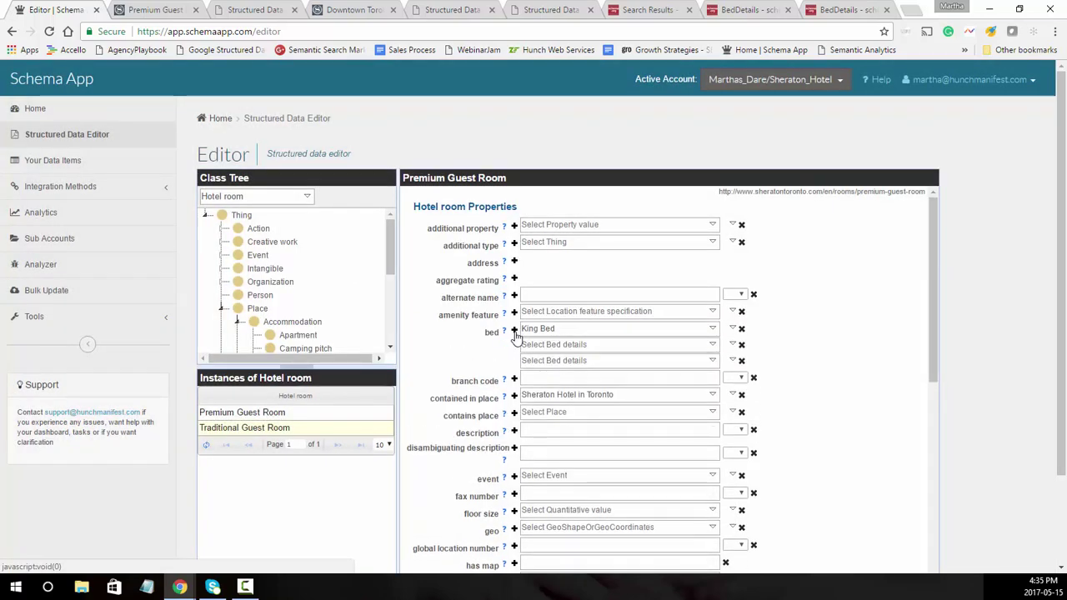
Check the room page's bed types, then create a Queen Bed item for the second bed row.
left_click(159, 9)
scroll(572, 347, "down", 3)
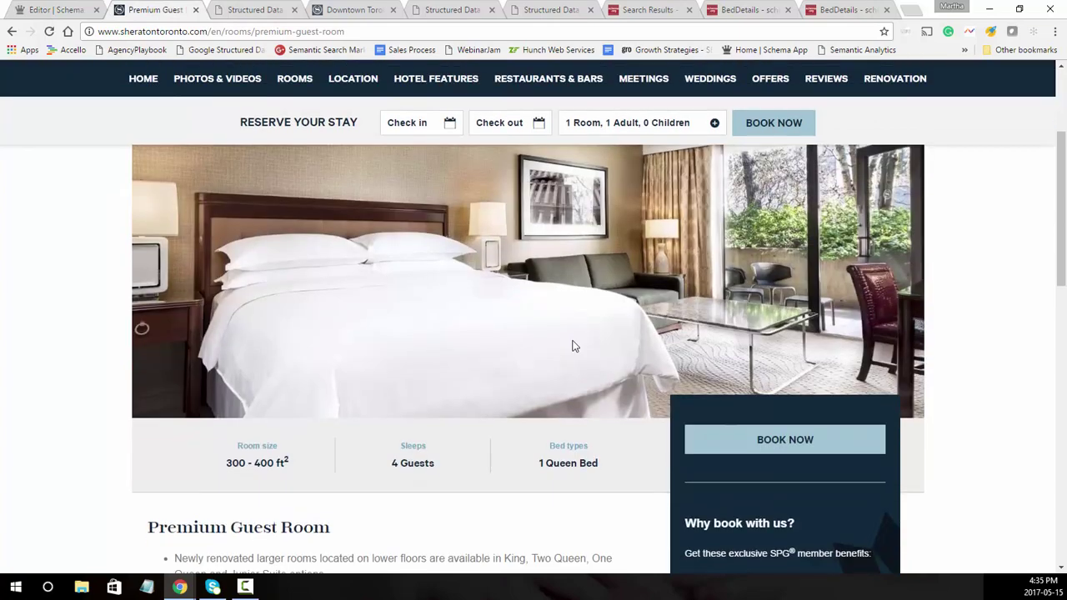
mouse_move(574, 332)
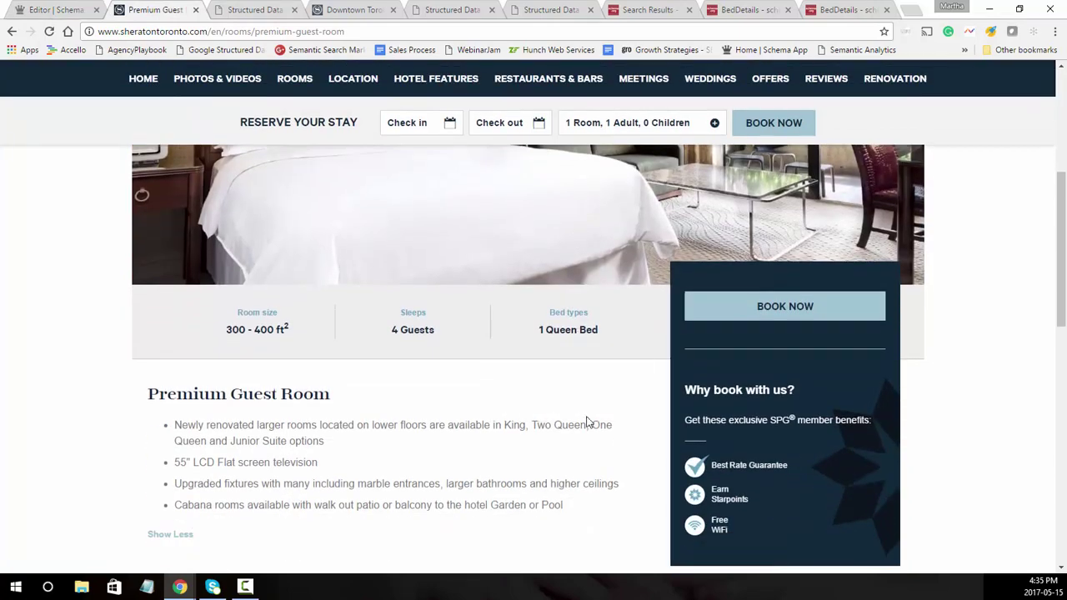
left_click(53, 8)
left_click(732, 345)
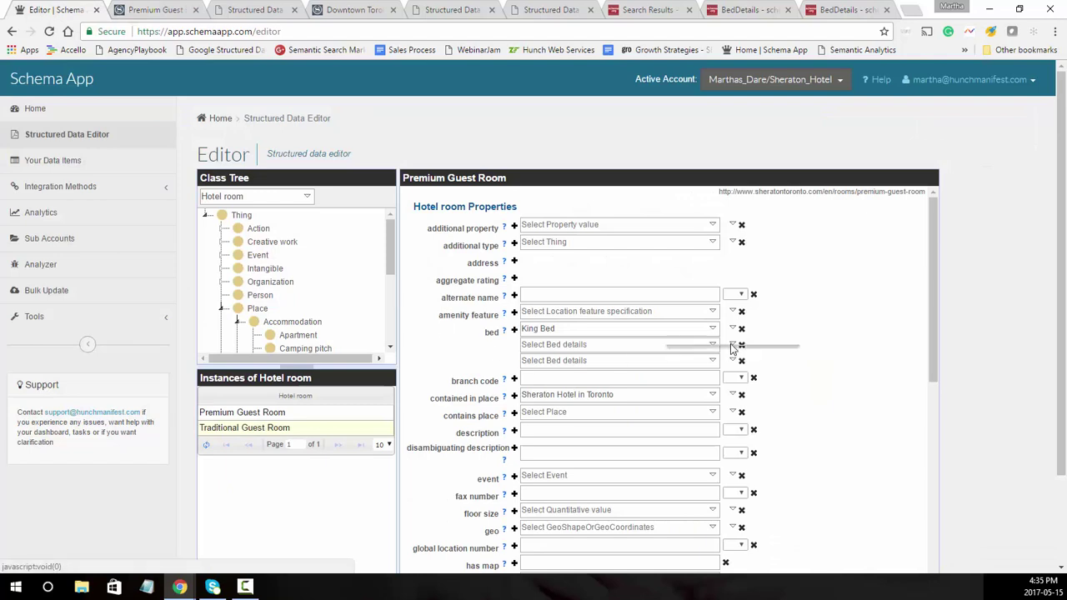
left_click(731, 368)
type("Queen Bed")
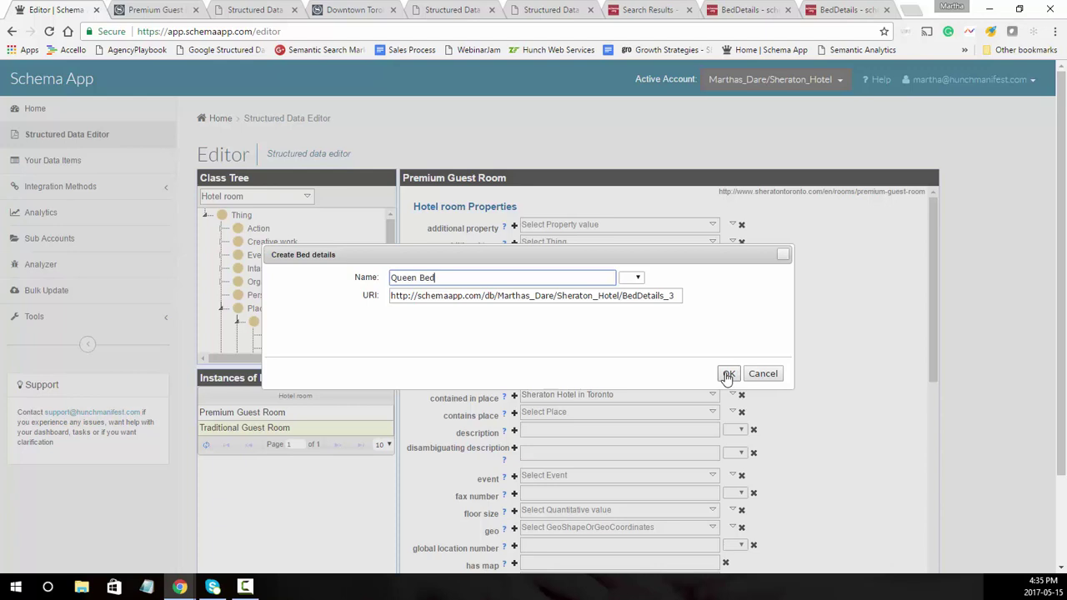
left_click(729, 373)
Create a 2 Queen Beds data item for the third bed row.
left_click(733, 360)
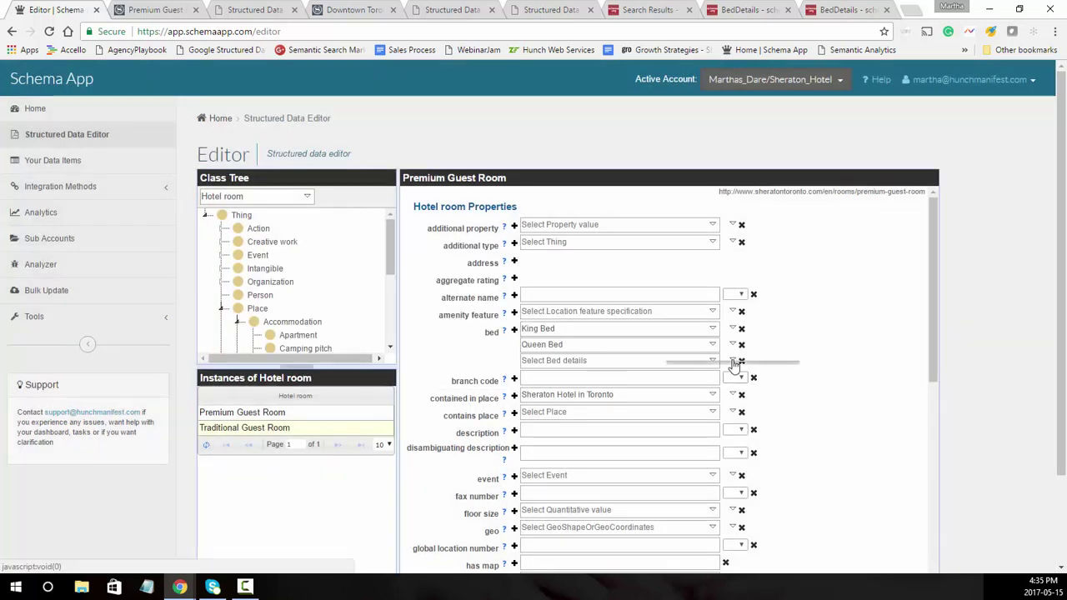
left_click(720, 382)
type("2 ")
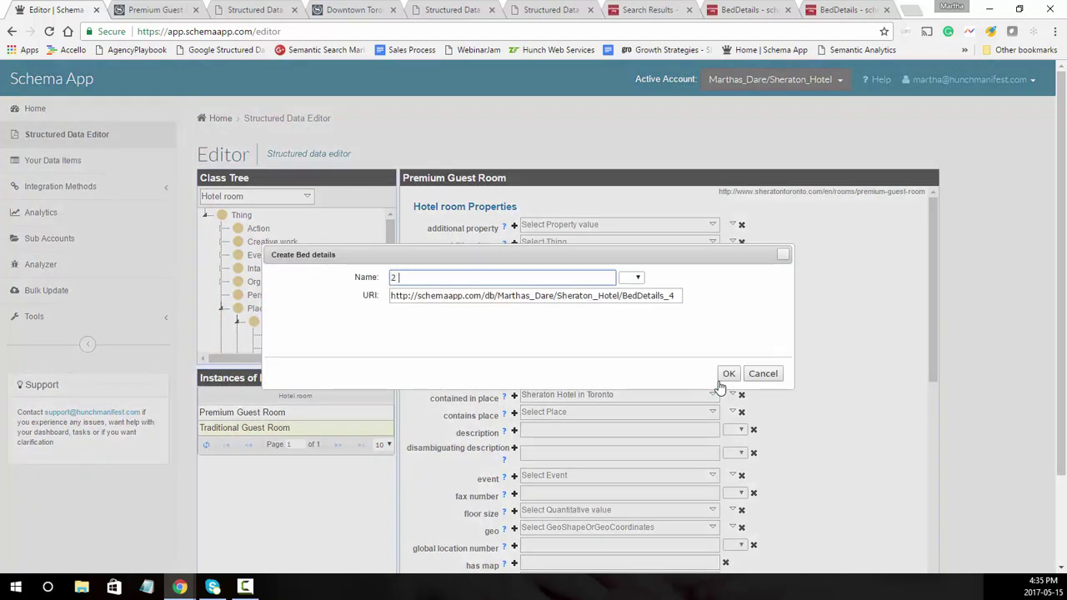
type("Queen Bes")
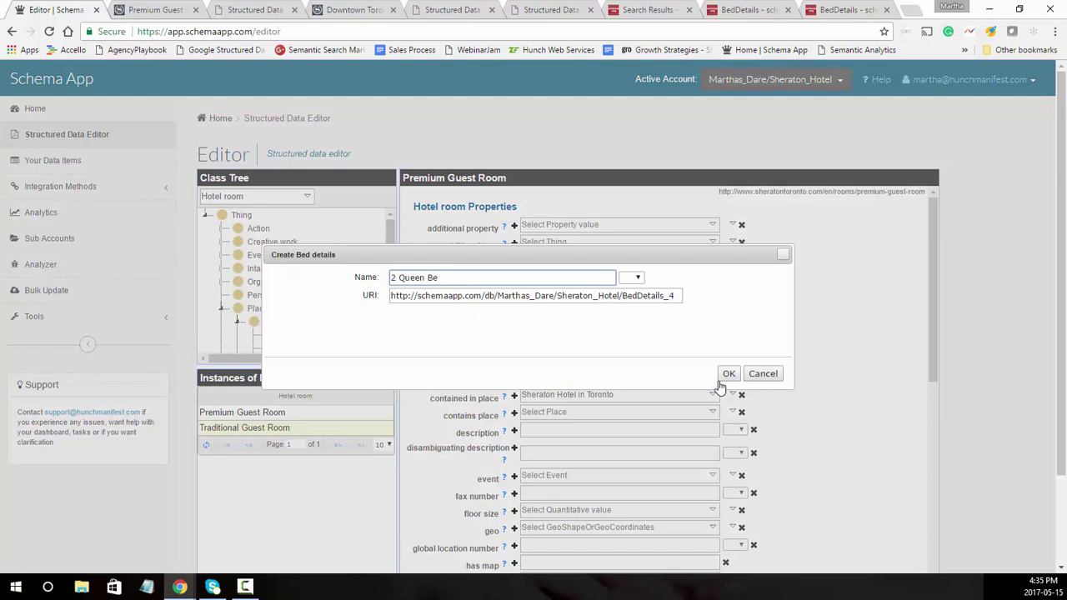
left_click(727, 375)
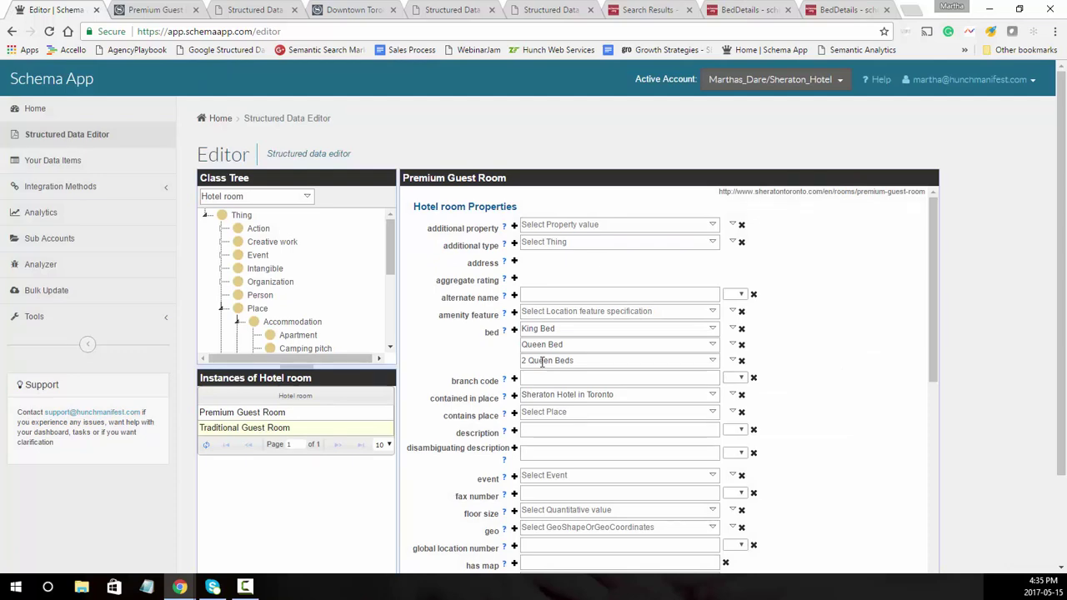
scroll(809, 394, "down", 10)
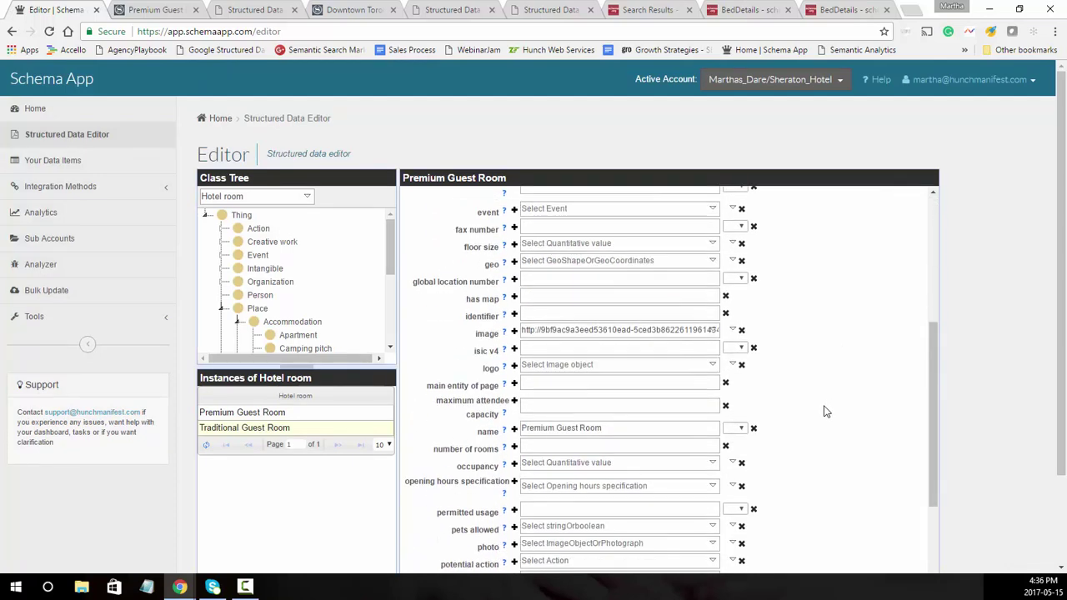
scroll(816, 425, "down", 2)
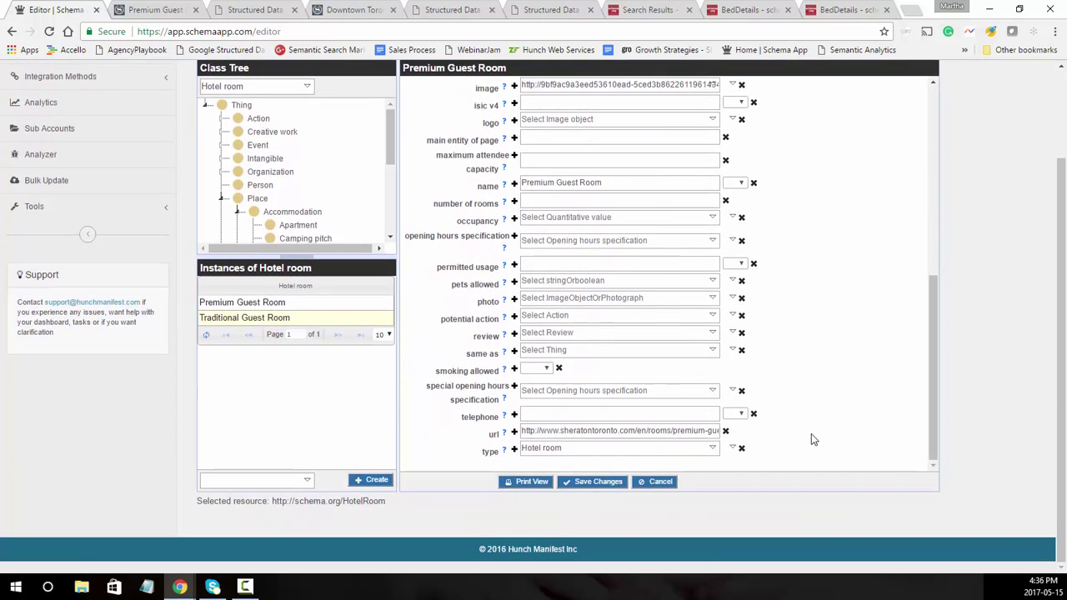
Save the room, then give the 2 Queen Beds item number of beds 2 and bed type Queen.
left_click(588, 482)
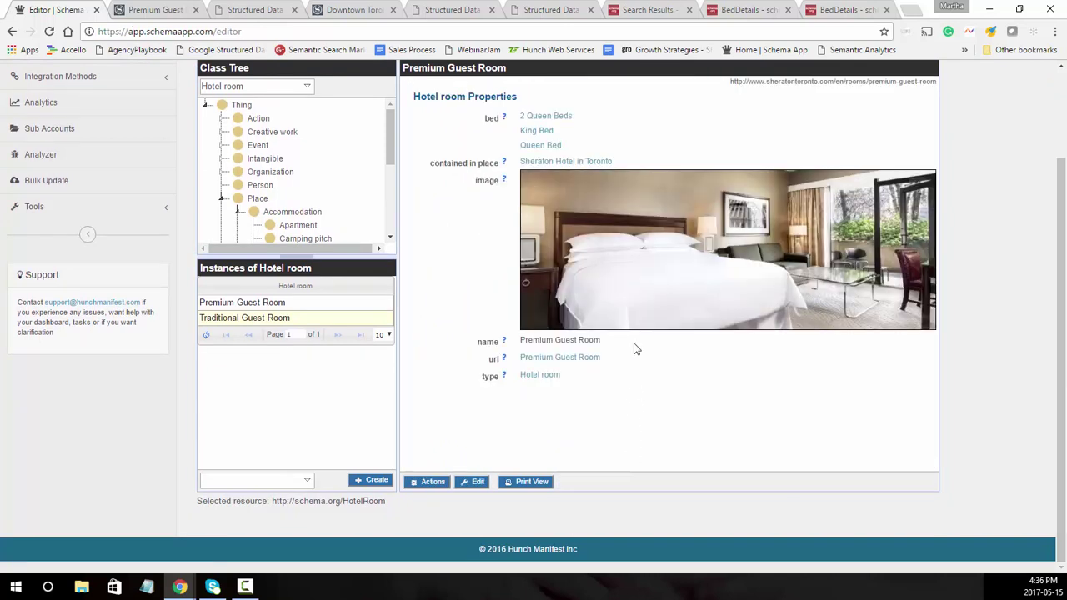
left_click(536, 121)
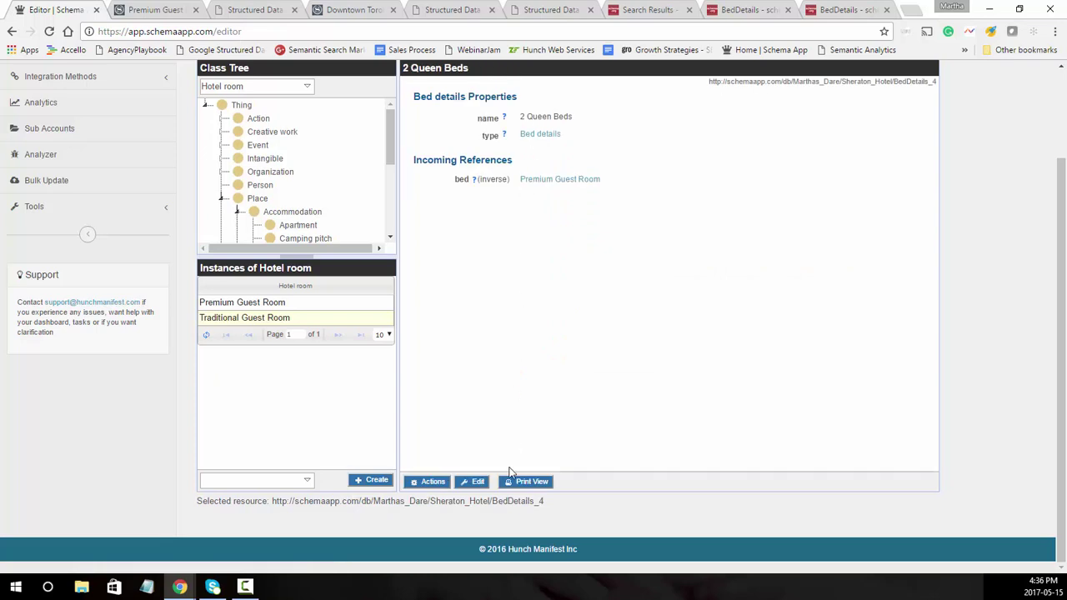
left_click(475, 481)
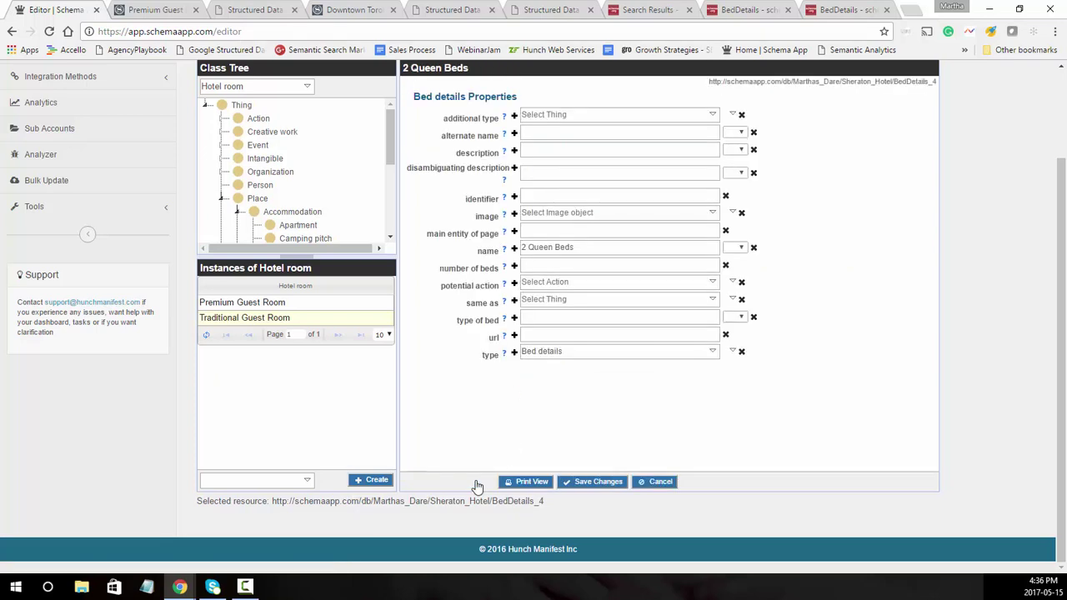
left_click(554, 263)
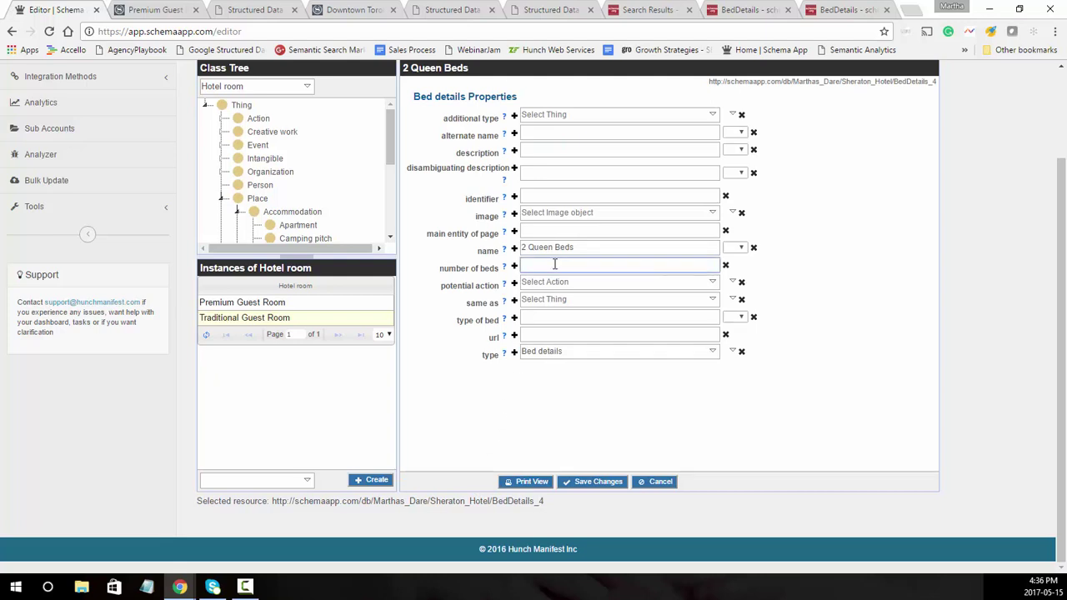
left_click(543, 319)
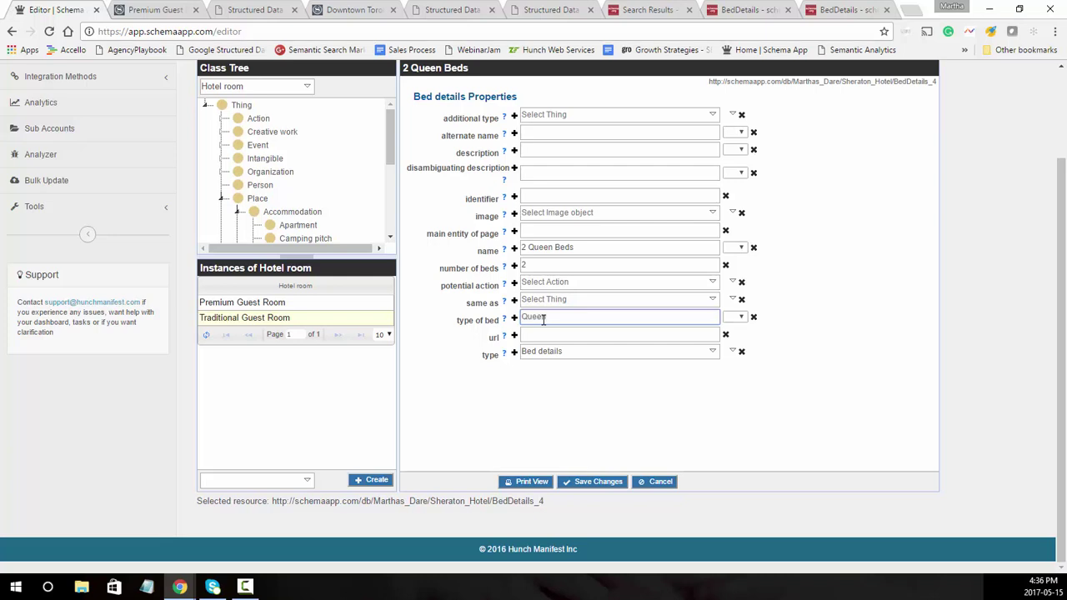
type("Queen")
left_click(599, 482)
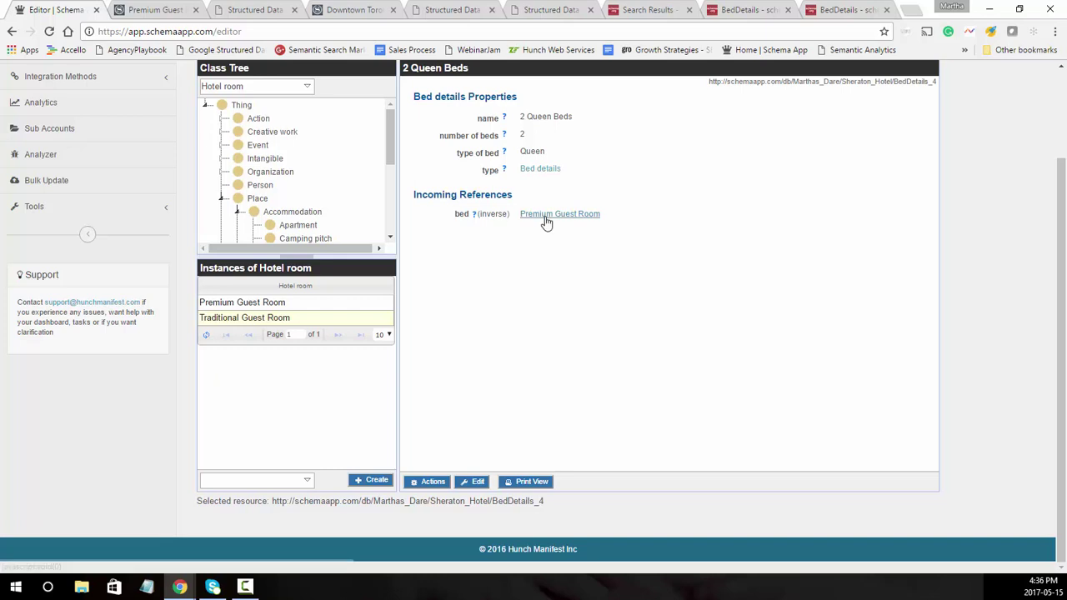
Set the King Bed item to number of beds 1 and bed type King, and save it.
left_click(546, 219)
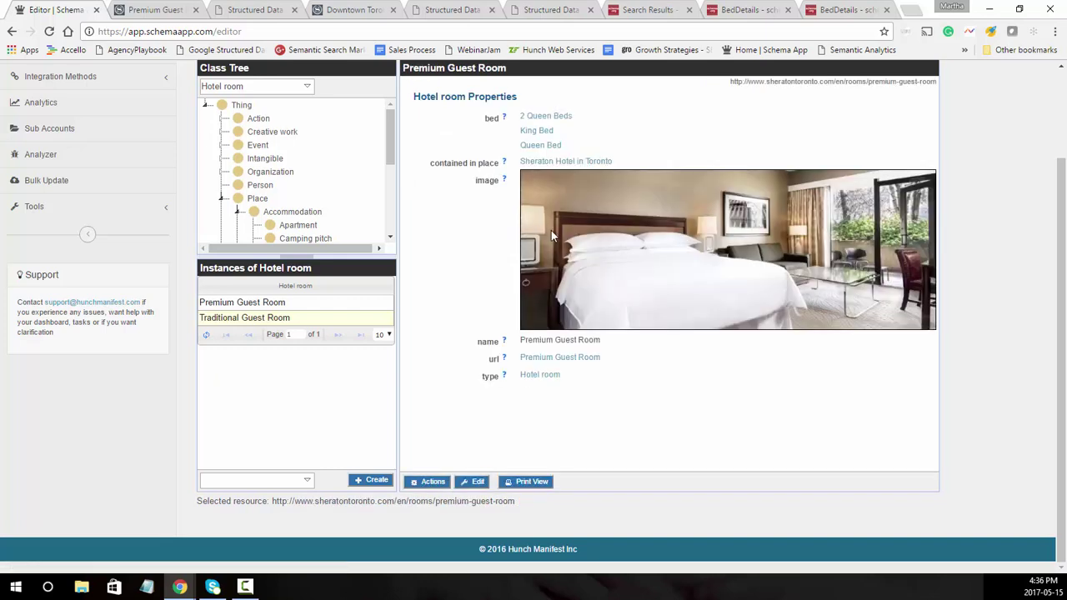
left_click(528, 138)
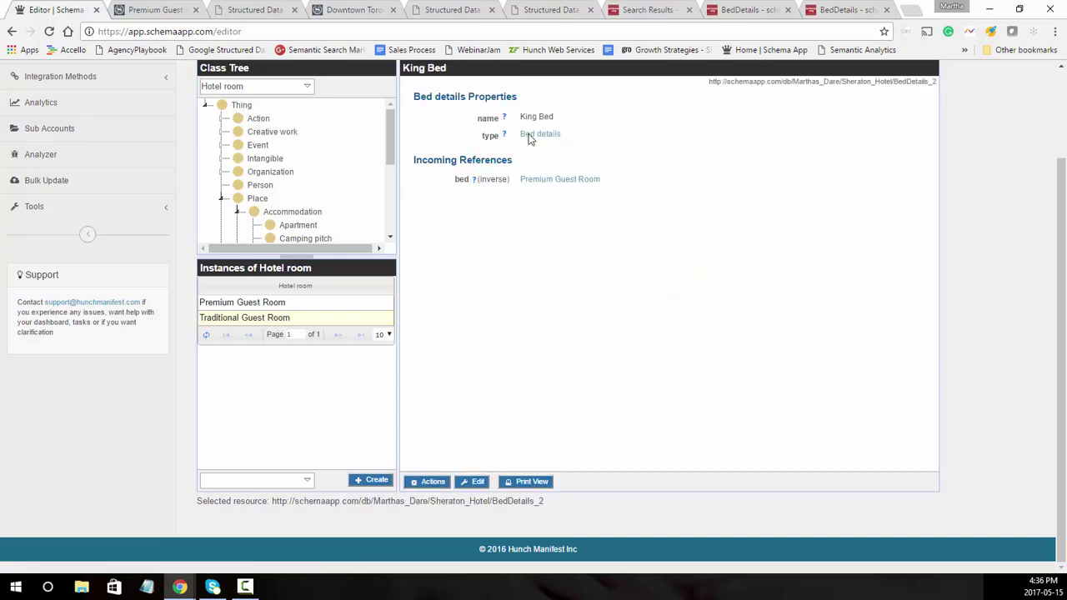
left_click(476, 480)
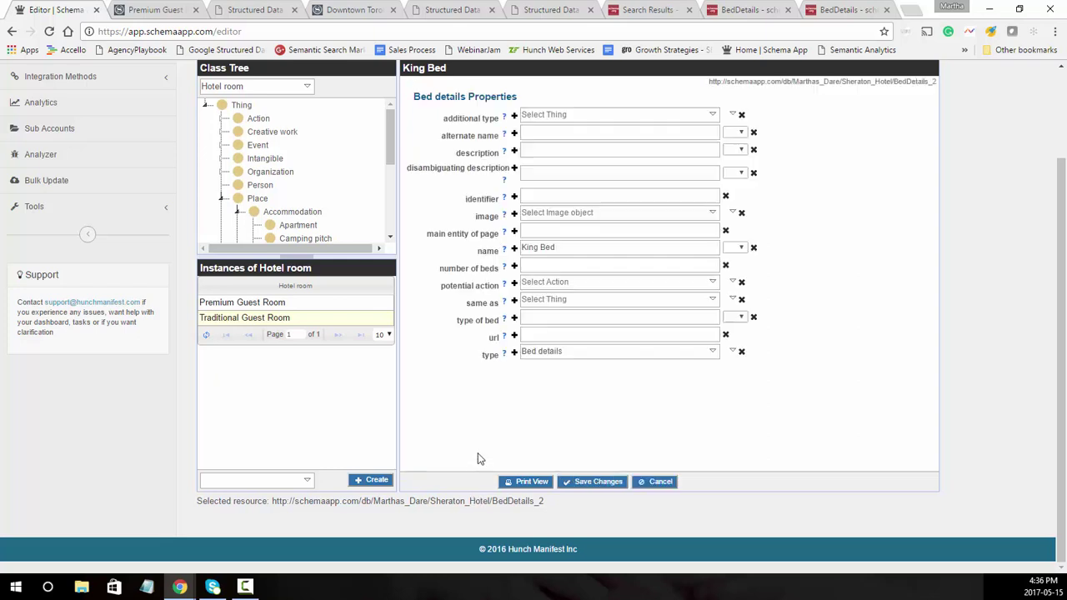
left_click(528, 266)
left_click(541, 322)
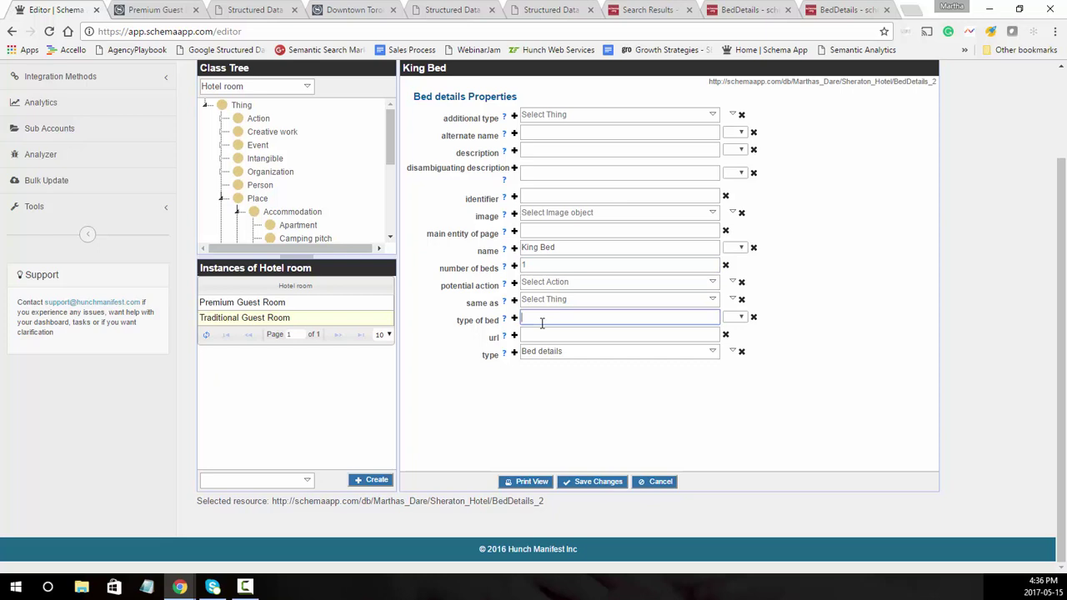
left_click(591, 482)
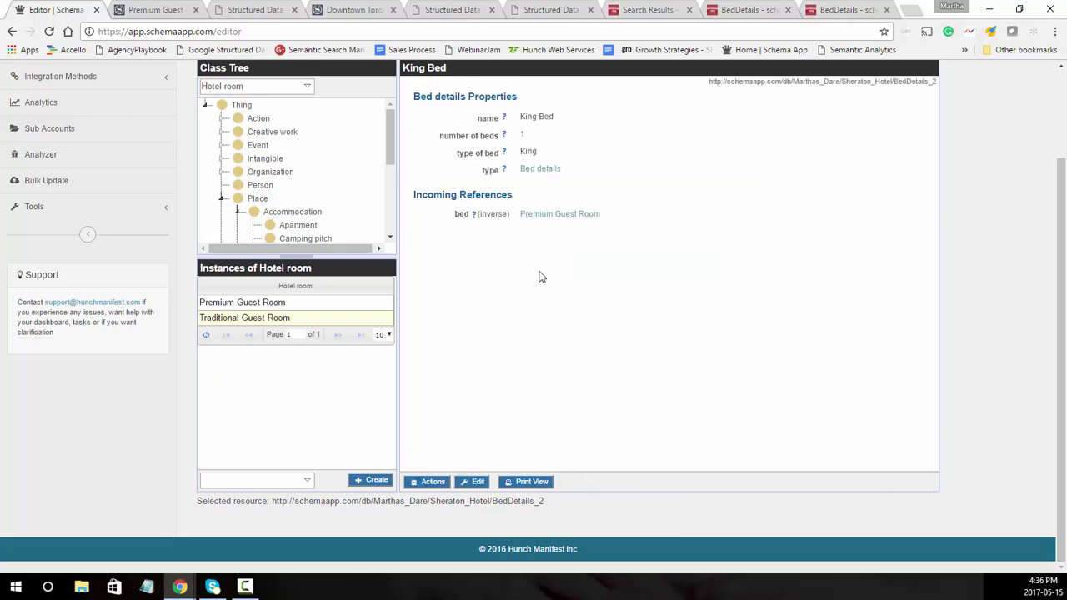
left_click(542, 222)
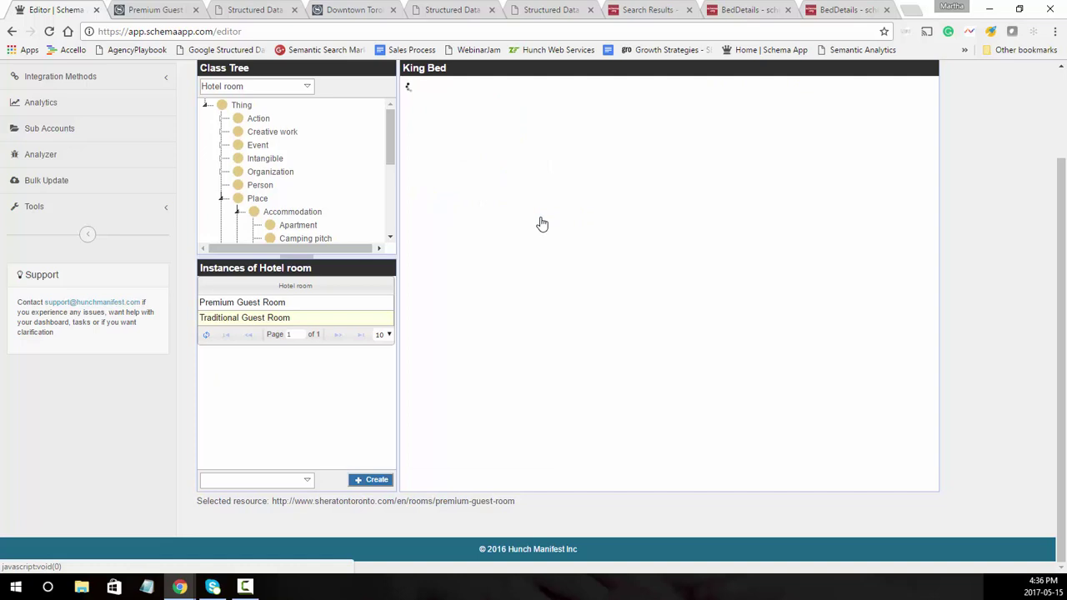
Start editing the Premium Guest Room and enter Wifi as its first amenity feature.
left_click(473, 484)
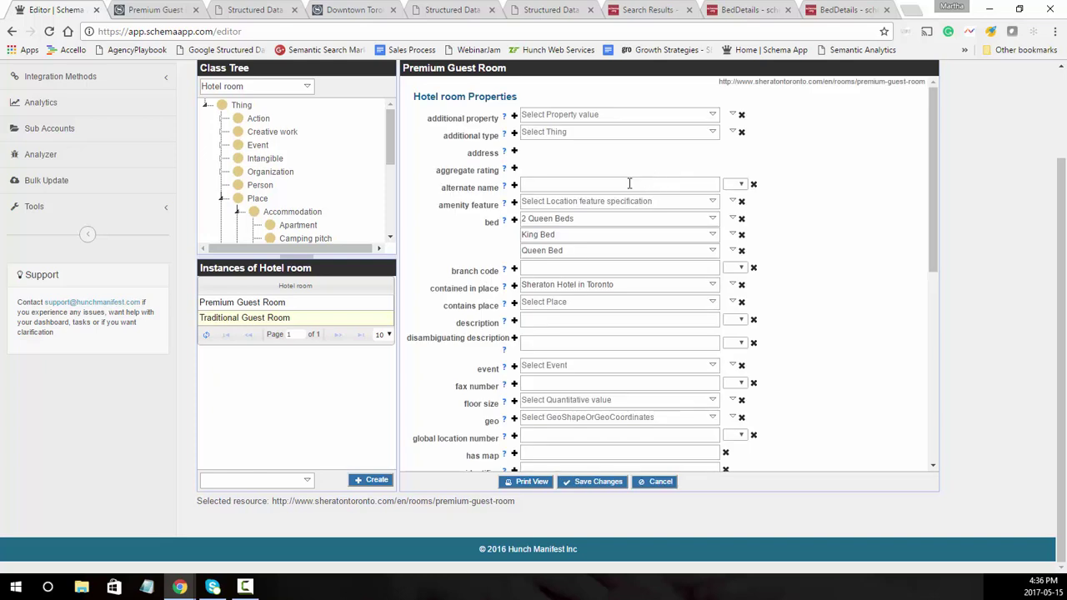
mouse_move(469, 205)
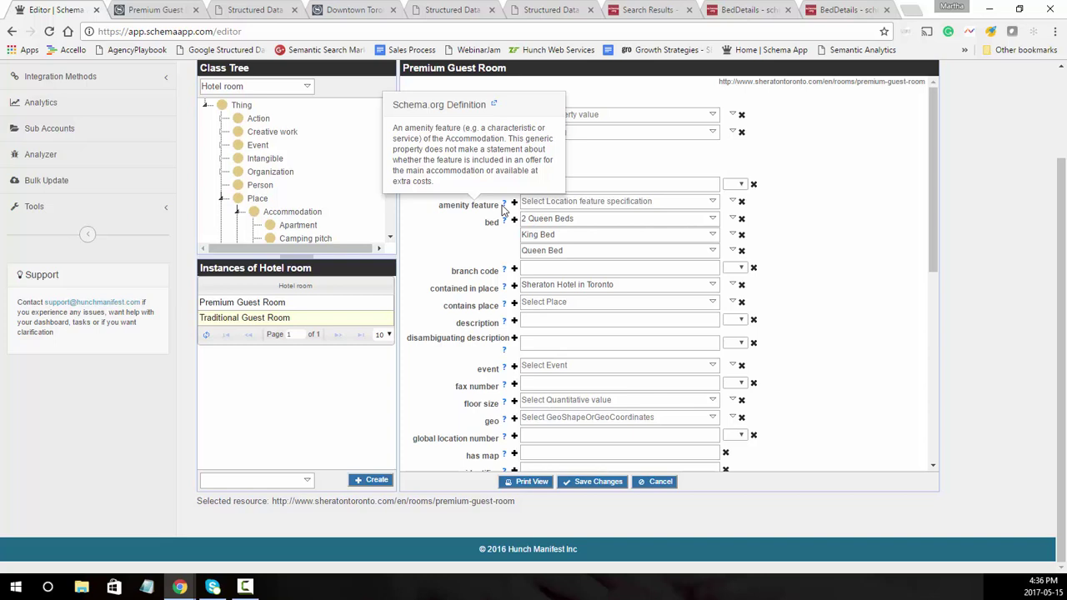
left_click(616, 205)
type("wi")
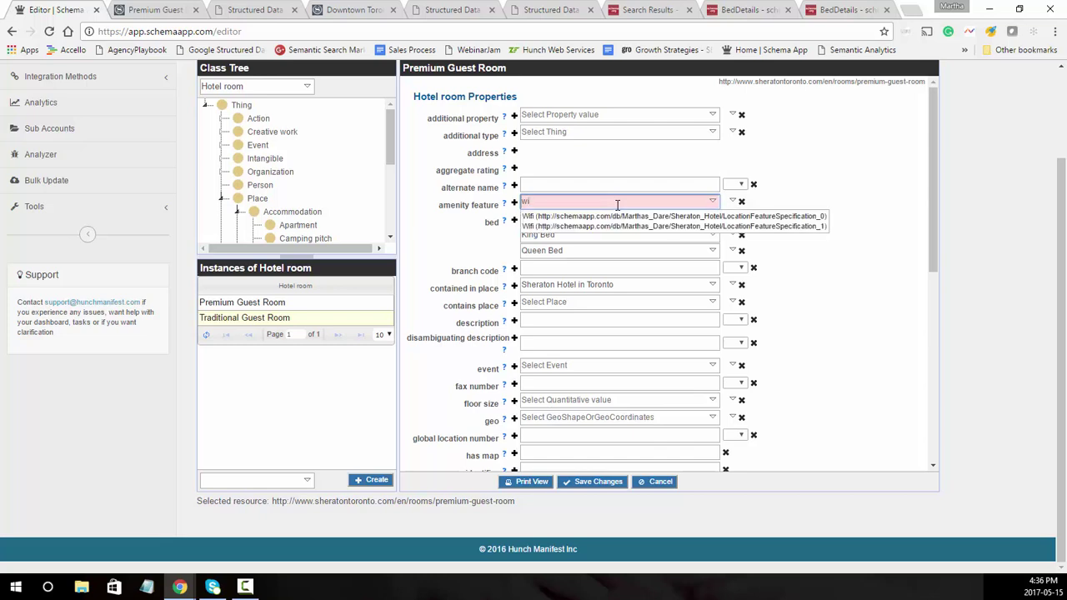
Add In-Room Safe as a second amenity, then add two empty amenity rows.
left_click(513, 204)
left_click(539, 217)
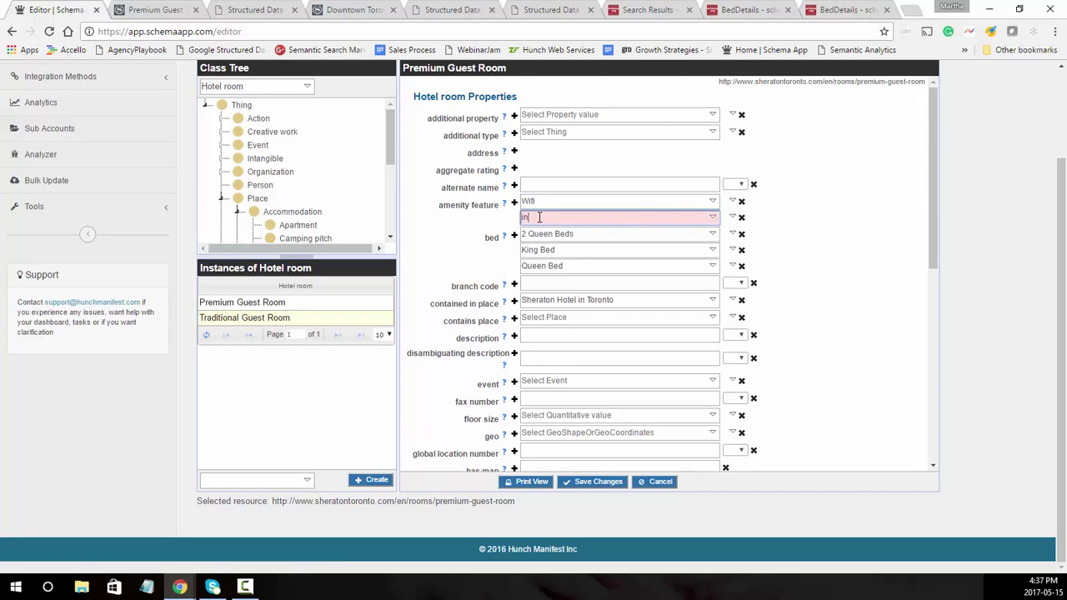
type("in")
left_click(547, 235)
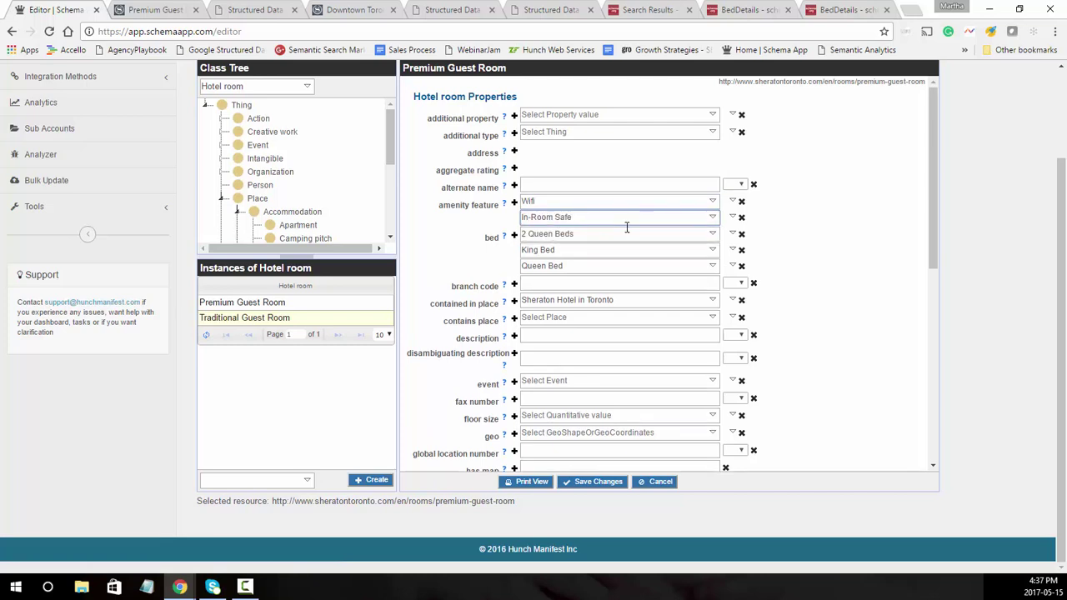
left_click(513, 205)
left_click(513, 205)
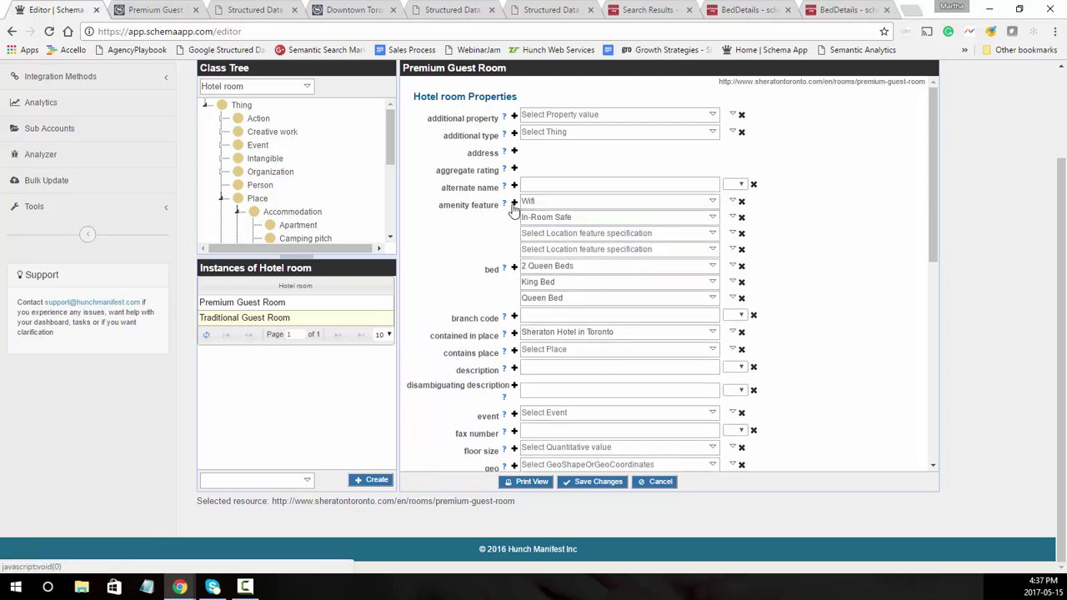
left_click(540, 233)
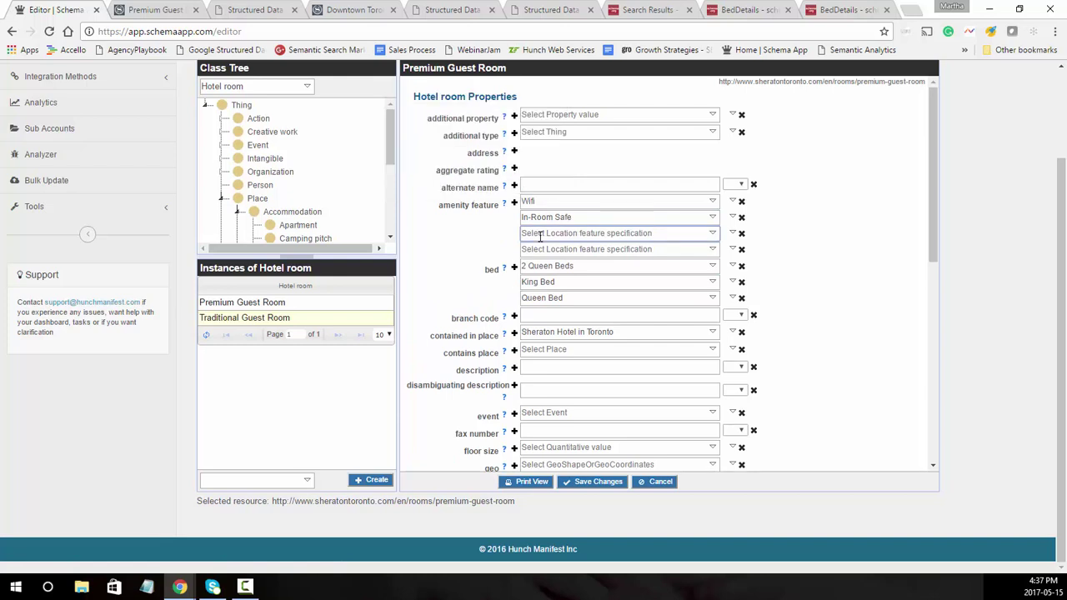
On the Sheraton room page, select the '55" LCD Flat screen television' feature line.
left_click(155, 9)
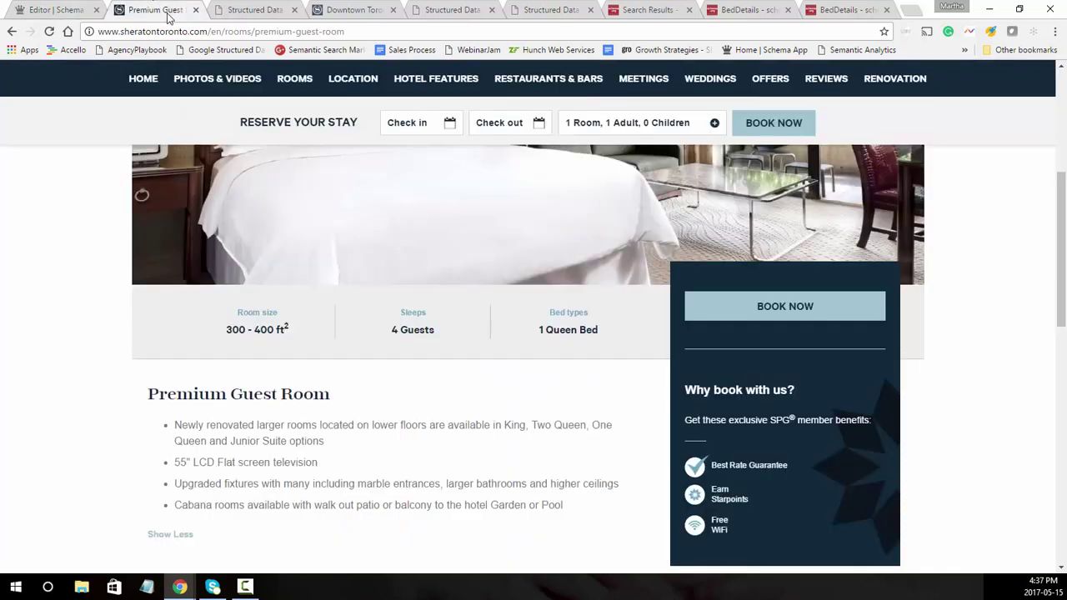
scroll(907, 367, "down", 1)
scroll(907, 368, "down", 1)
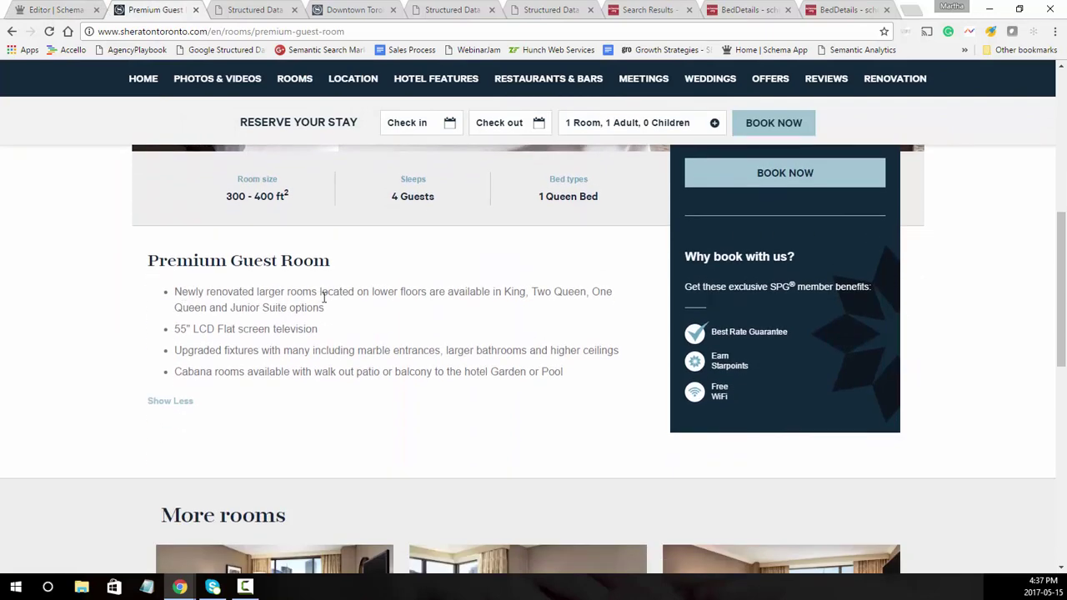
scroll(386, 310, "down", 1)
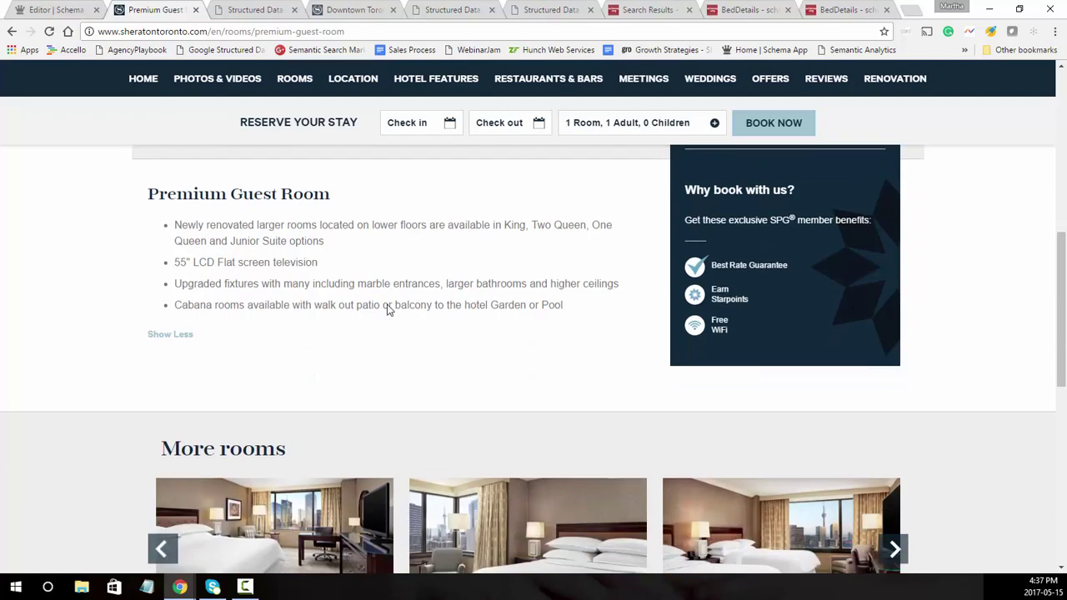
scroll(386, 310, "down", 3)
scroll(383, 309, "down", 3)
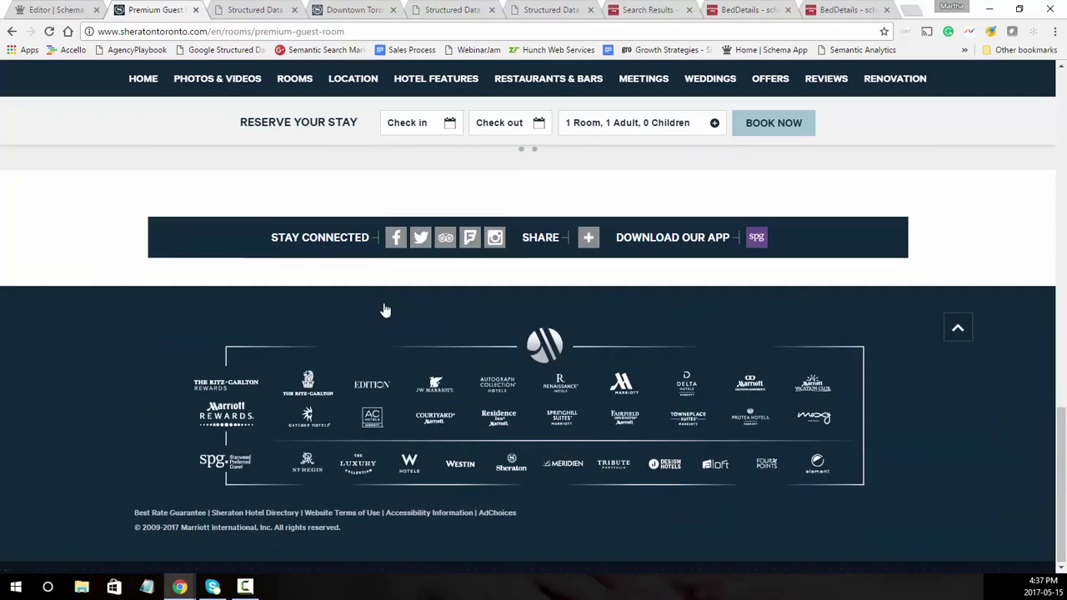
scroll(383, 306, "up", 8)
scroll(385, 326, "up", 2)
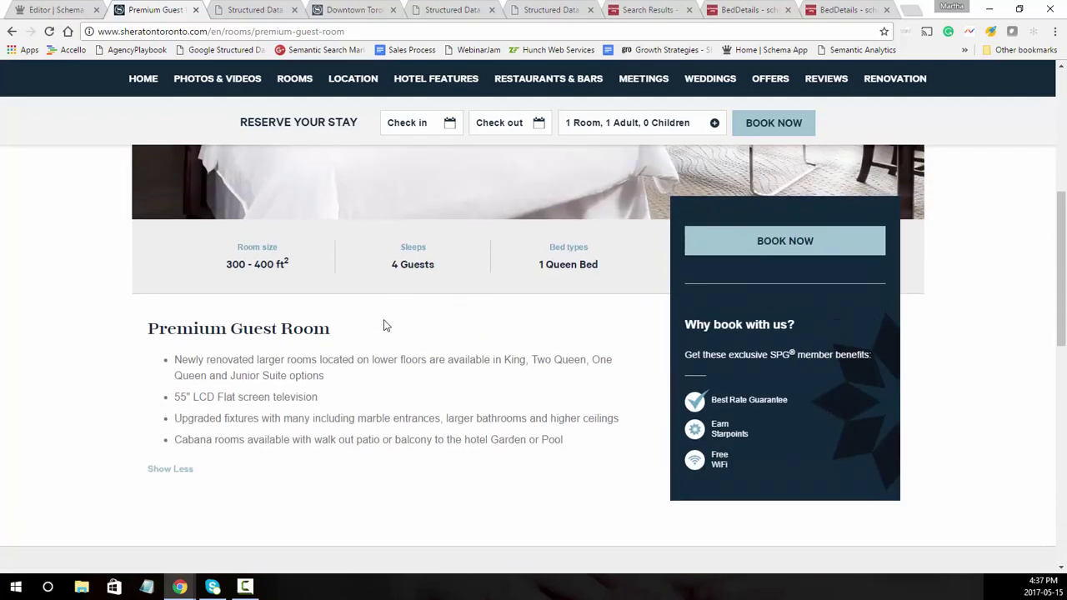
scroll(383, 326, "down", 2)
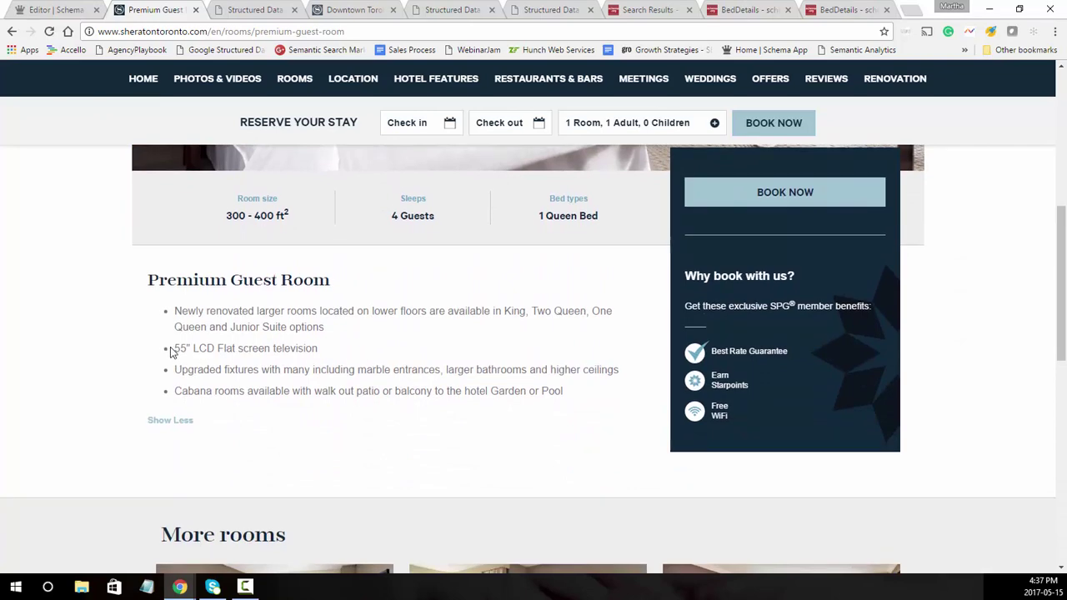
left_click_drag(173, 349, 320, 348)
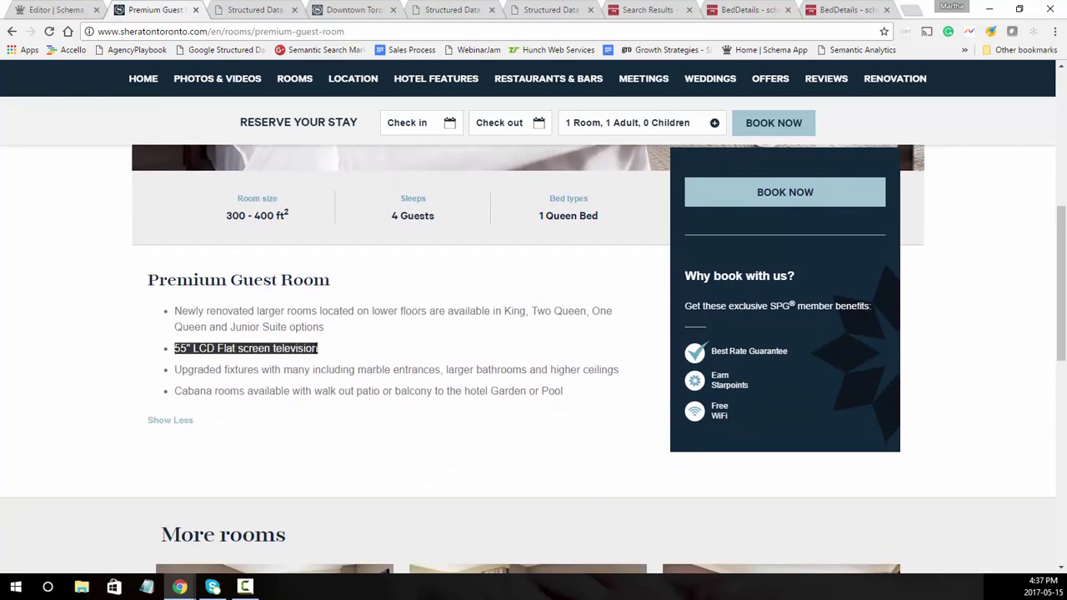
Paste the copied television text into a new data item for the empty amenity slot.
left_click(54, 9)
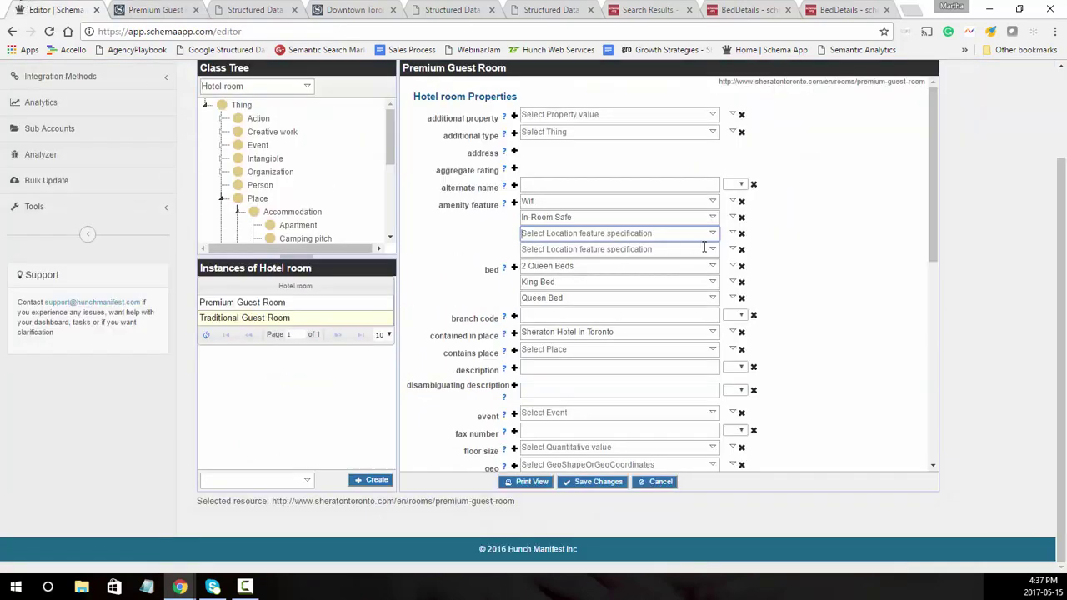
left_click(733, 233)
left_click(708, 253)
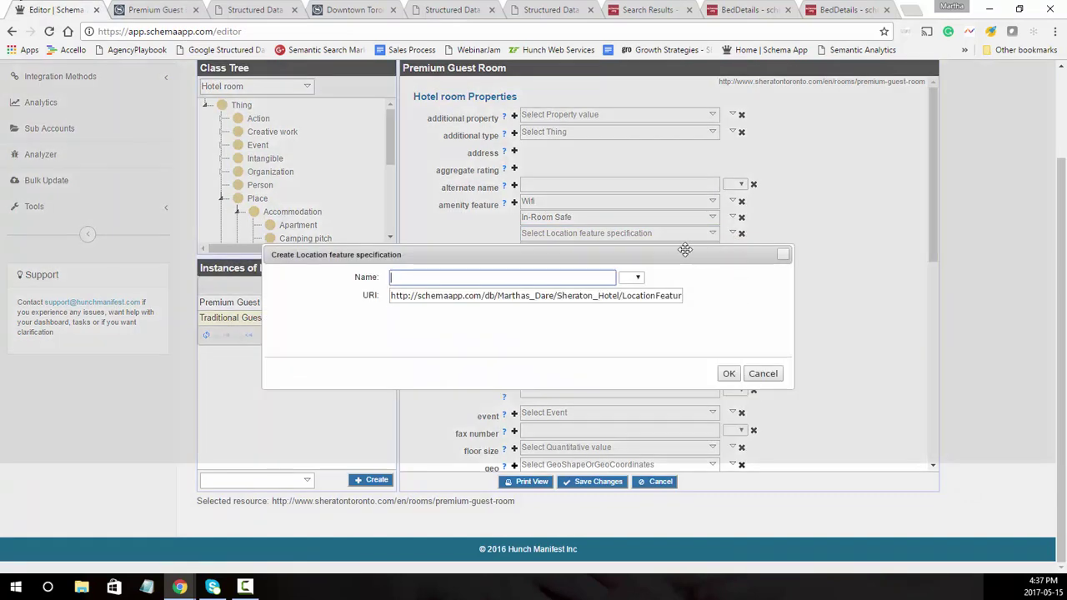
type("\"55\" LCD Flat screen television")
left_click(727, 374)
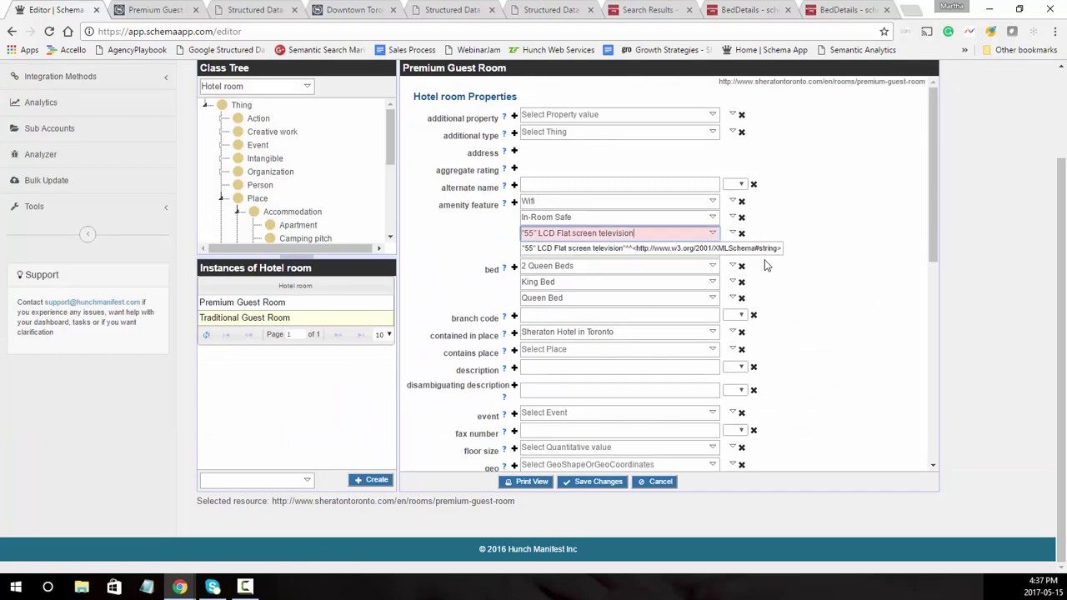
Create a location feature named 'Flat Screen TV' and save the Premium Guest Room.
left_click(733, 247)
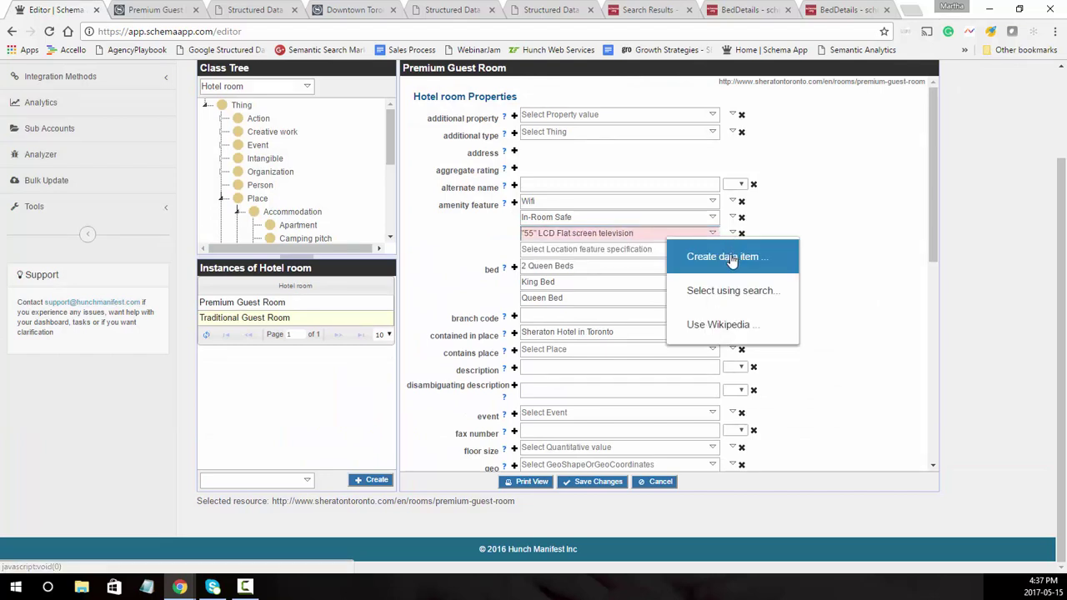
left_click(733, 255)
left_click(552, 273)
type("\"55\" LCD Flat screen television")
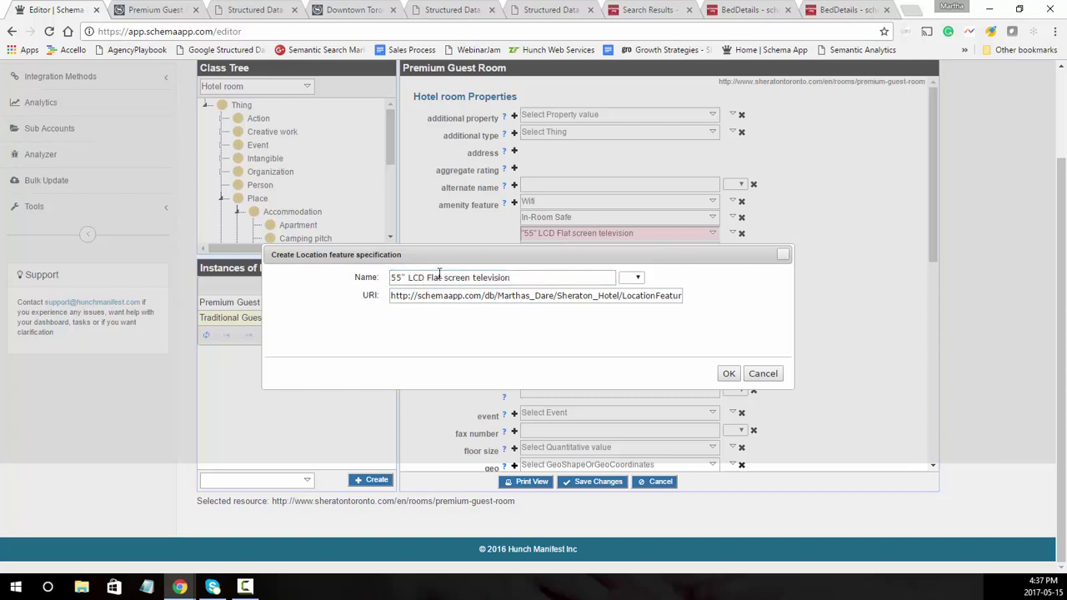
left_click_drag(500, 275, 392, 276)
type("5")
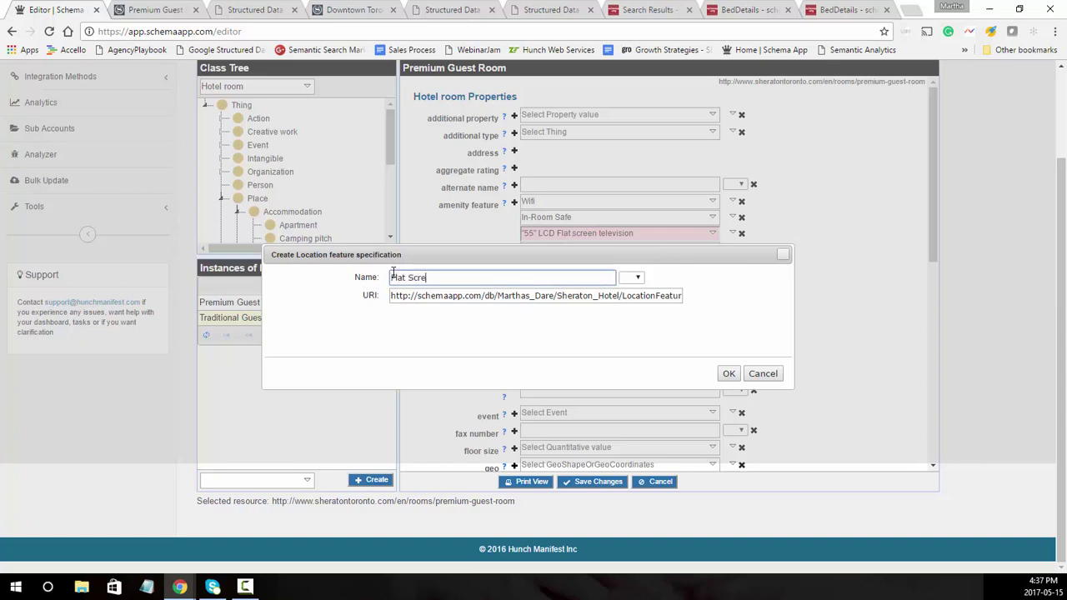
left_click(728, 373)
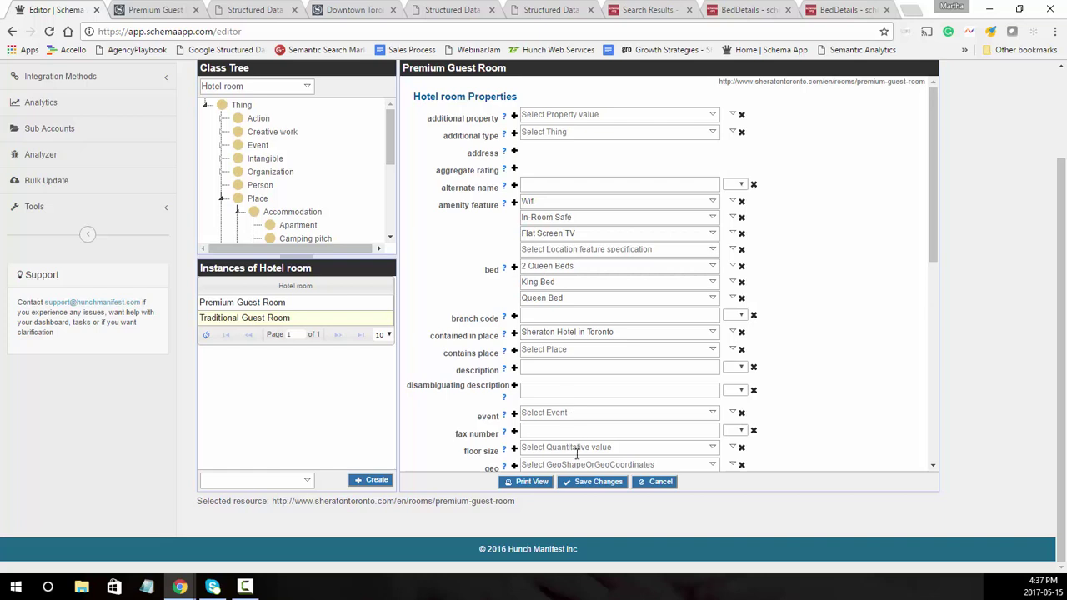
left_click(583, 484)
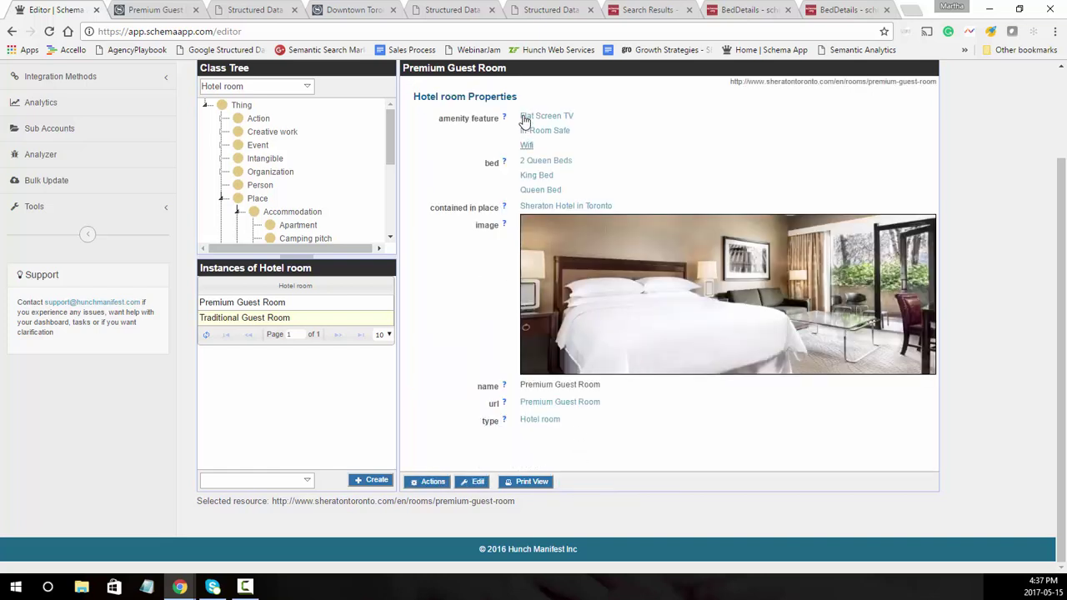
Edit the Flat Screen TV feature item, enter True as its value, and save.
left_click(530, 117)
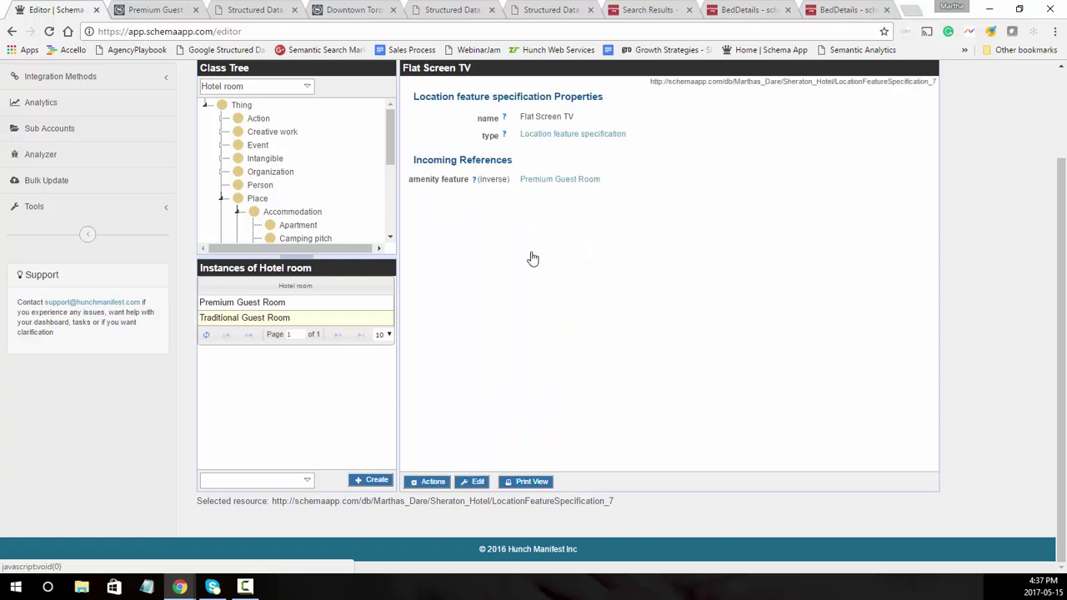
left_click(476, 483)
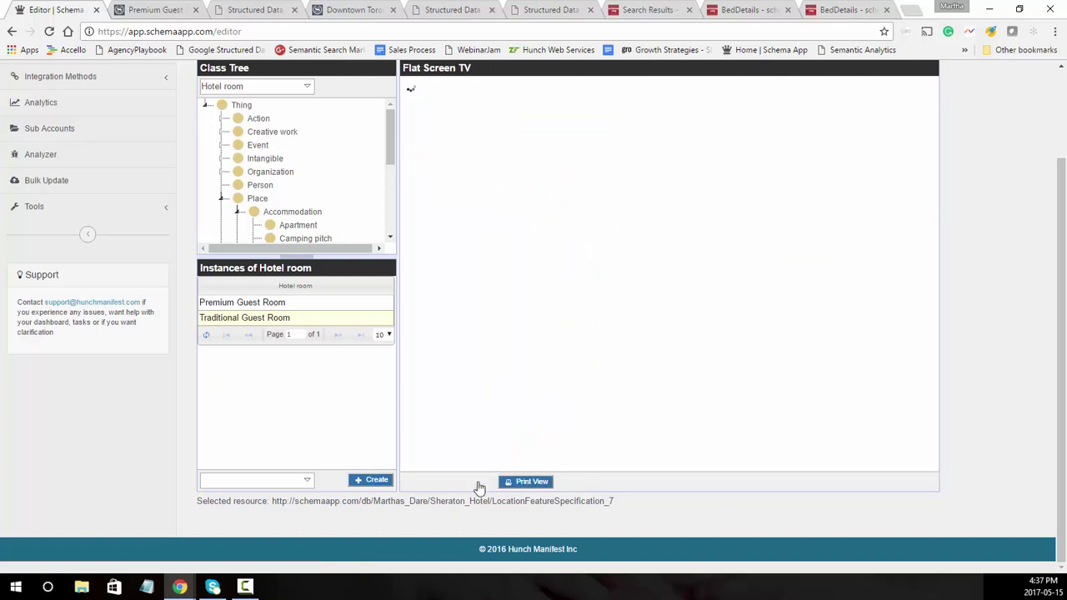
left_click(576, 457)
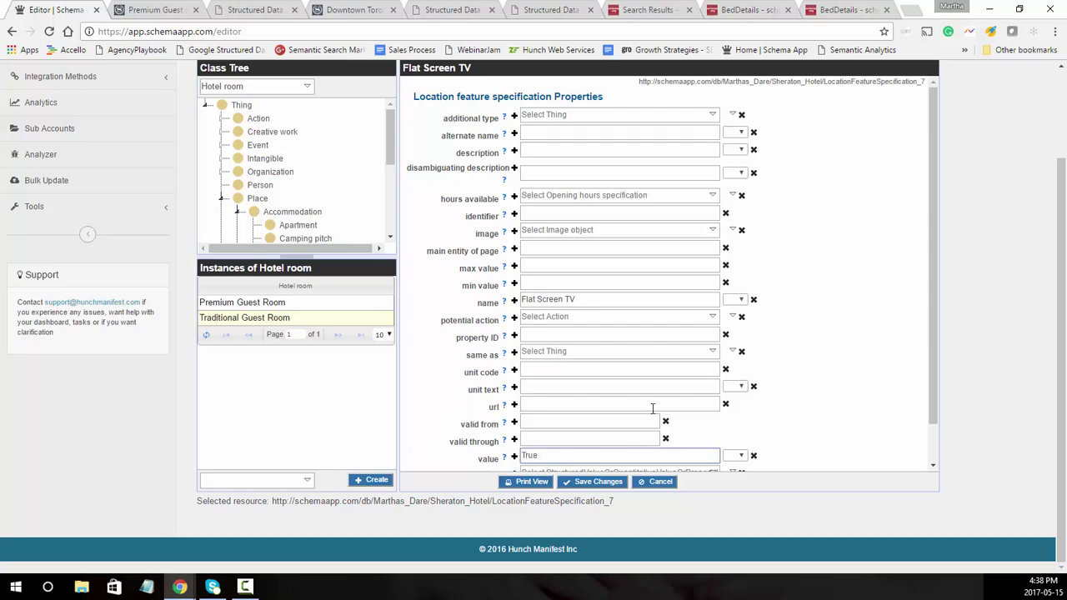
scroll(653, 408, "down", 1)
left_click(593, 482)
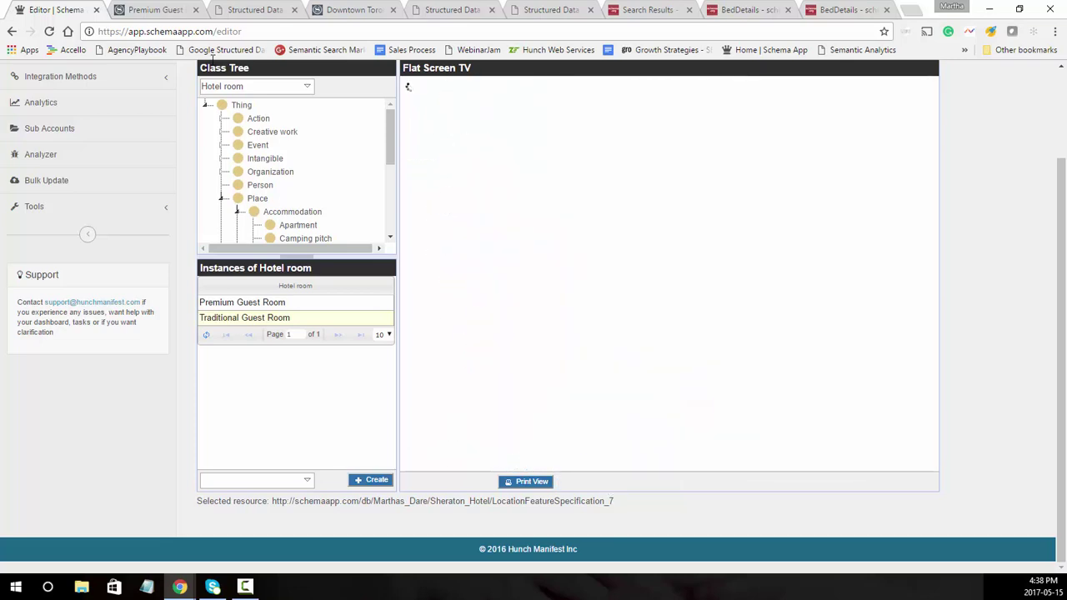
Review the Sheraton room features, highlighting 'Upgraded fixtures' and 'Newly renovated'.
left_click(139, 14)
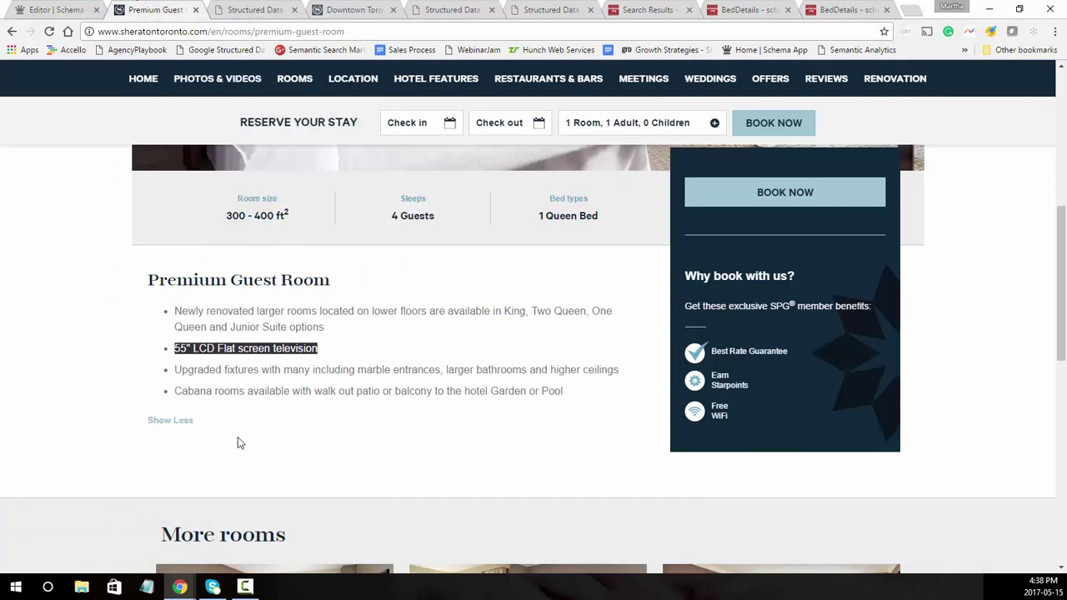
left_click(264, 400)
left_click_drag(192, 369, 257, 369)
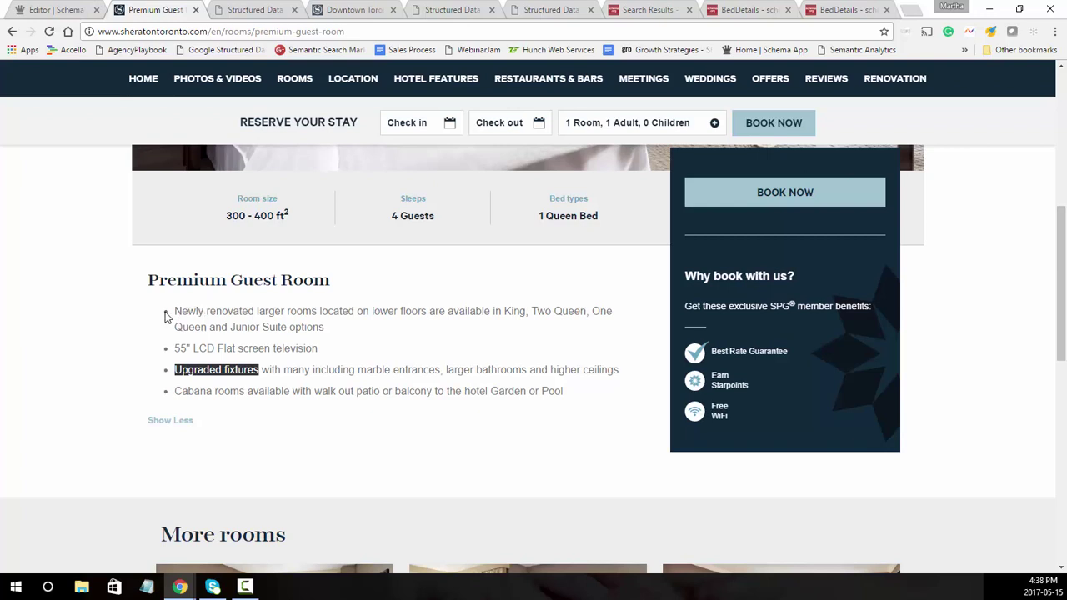
left_click_drag(171, 311, 258, 312)
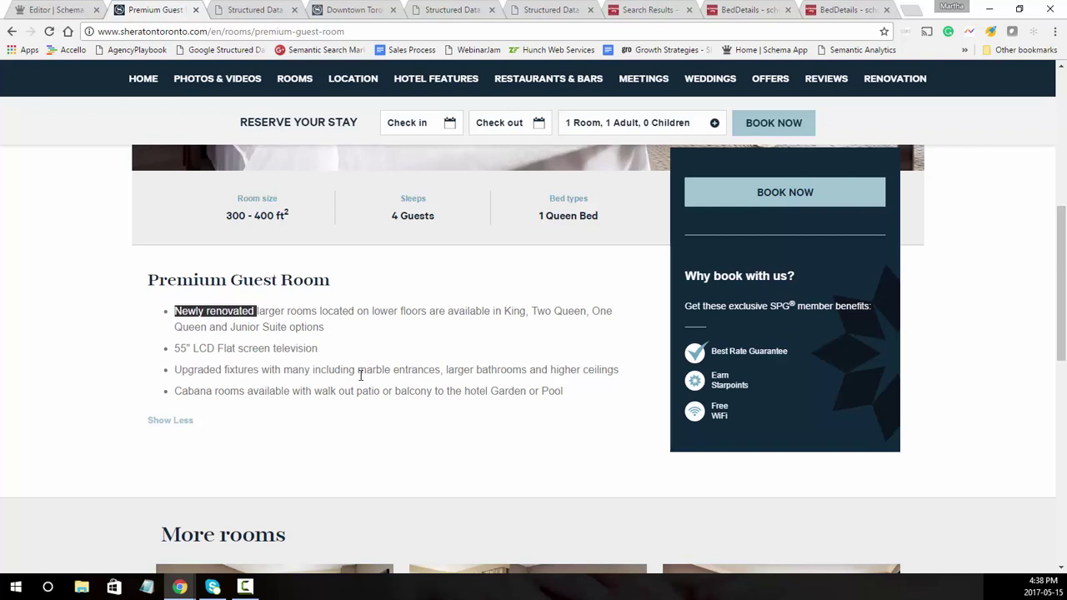
scroll(467, 390, "down", 2)
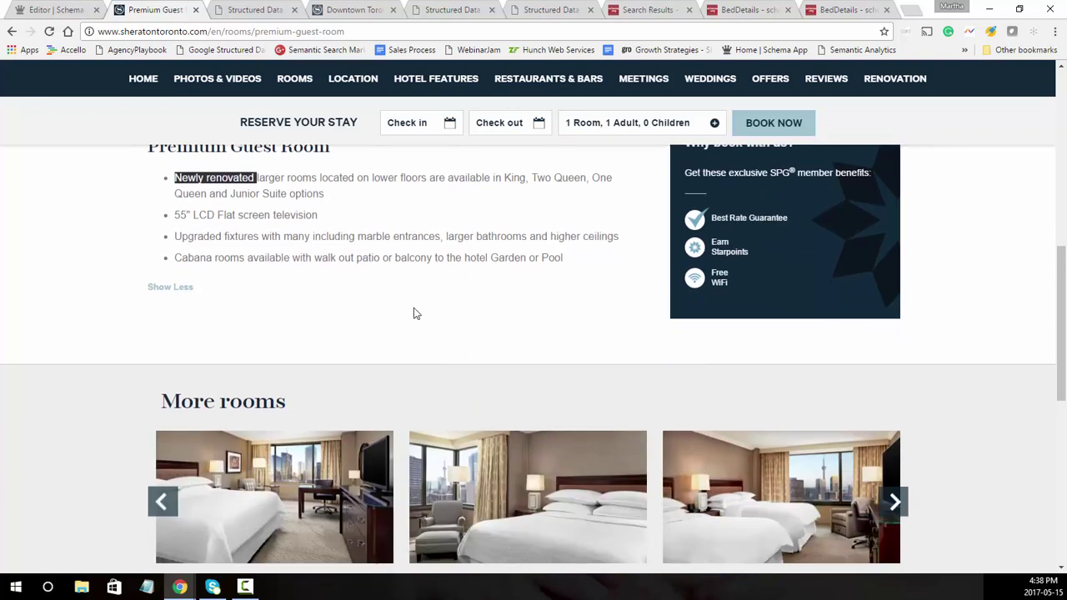
Reopen the Premium Guest Room data item for editing and focus its floor size value.
left_click(52, 9)
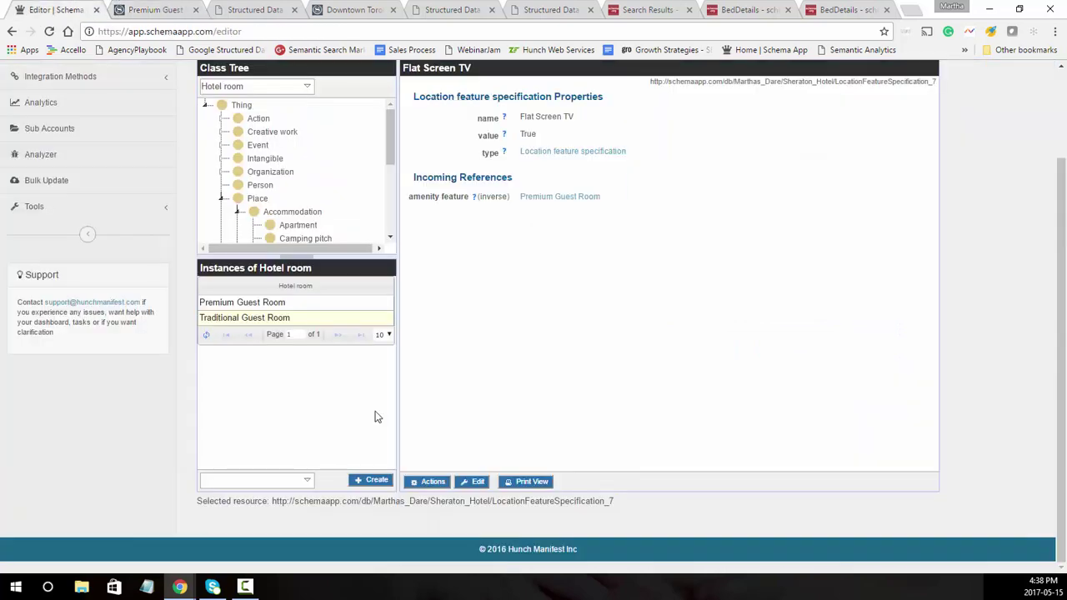
left_click(575, 197)
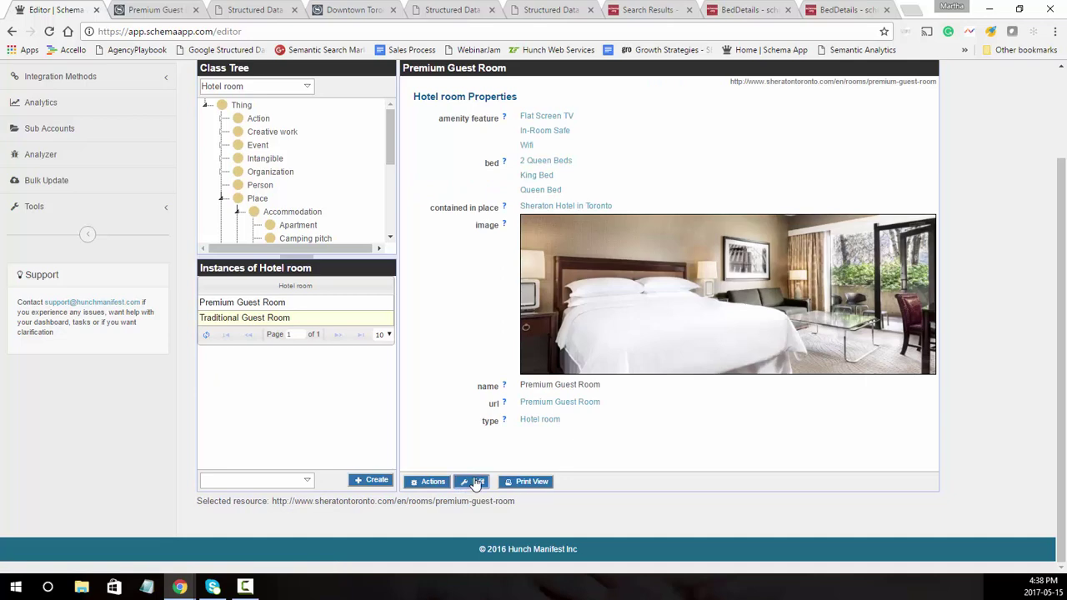
left_click(477, 483)
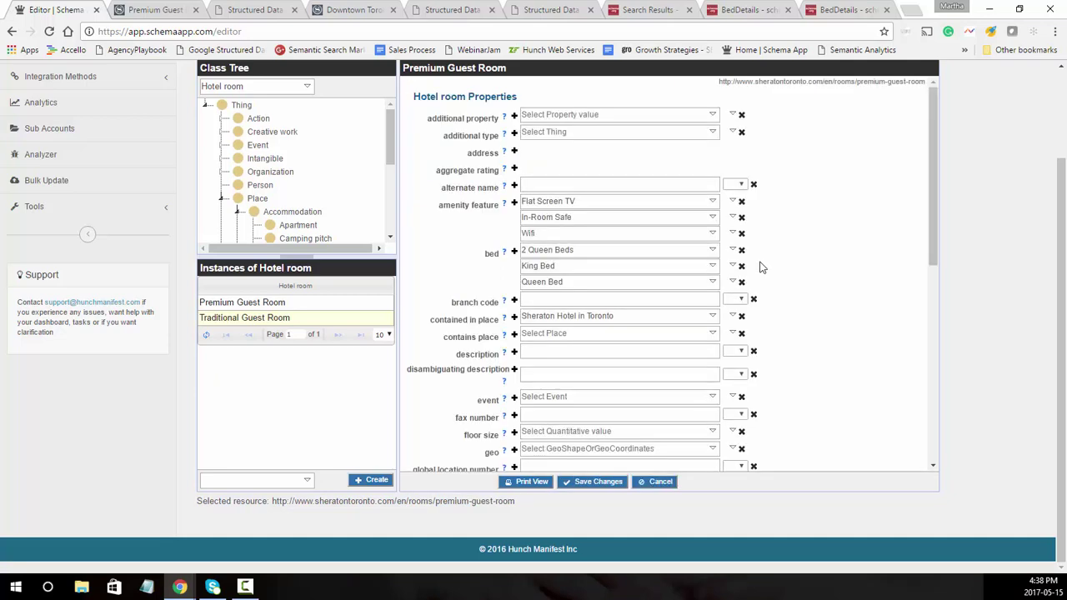
scroll(817, 314, "down", 1)
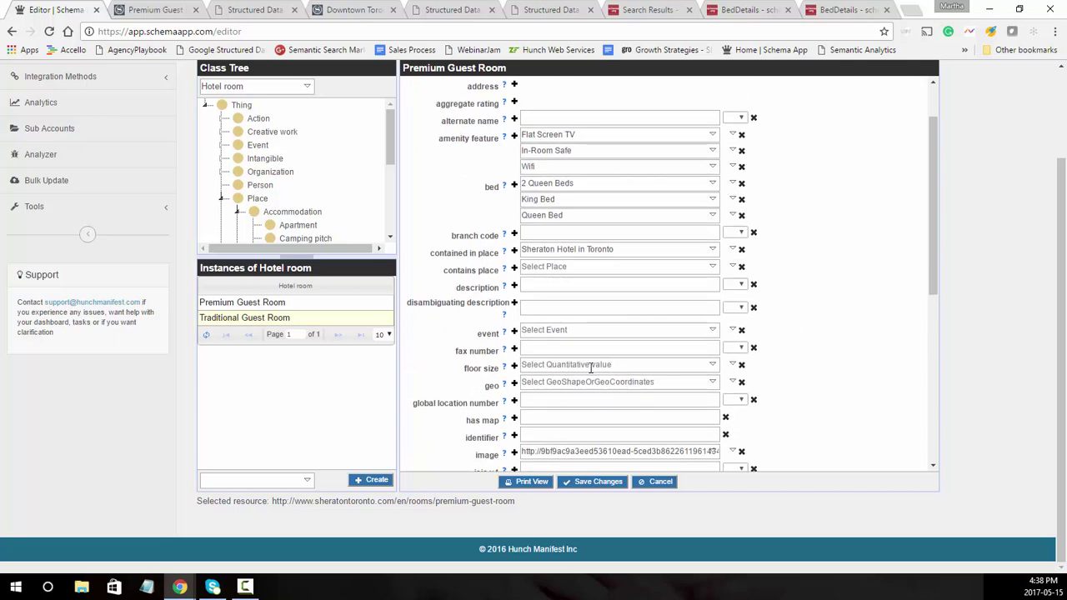
left_click(590, 367)
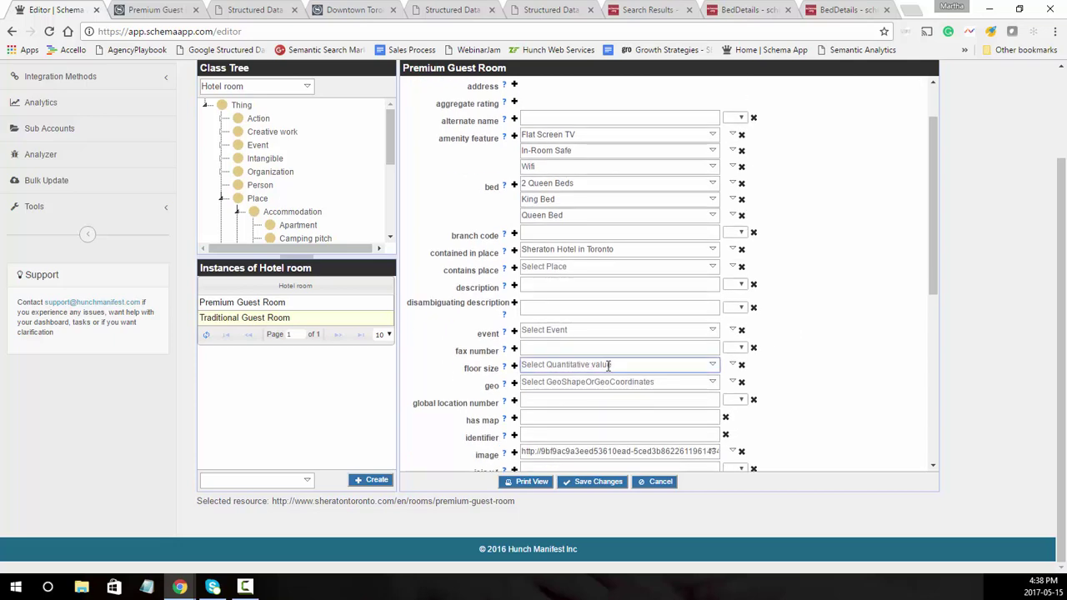
Compare against the Sheraton room page, then scroll through the form's amenities and bed entries.
left_click(155, 9)
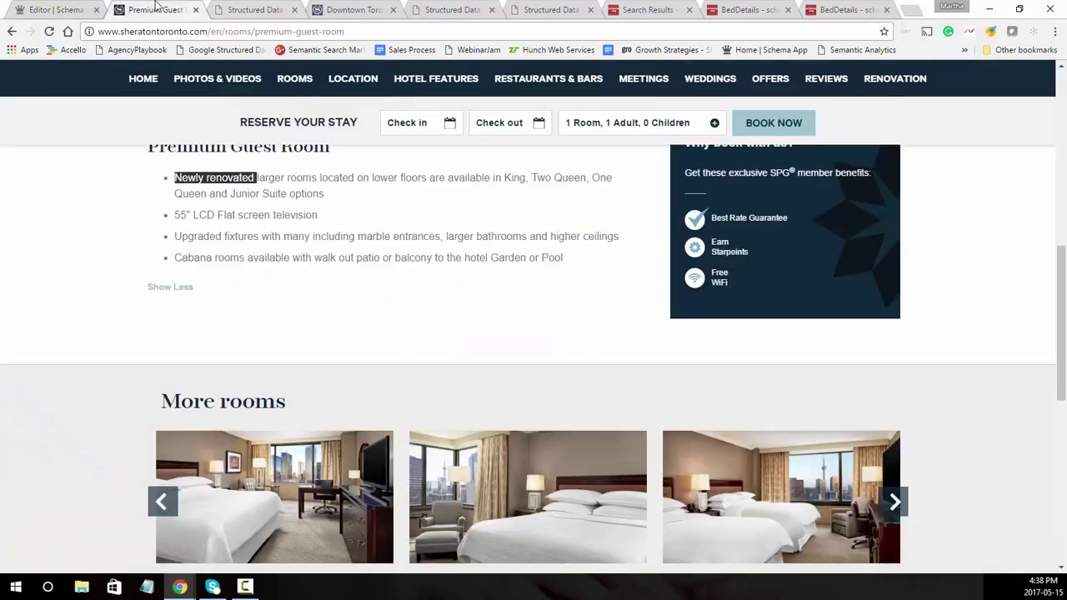
scroll(367, 276, "up", 2)
mouse_move(297, 283)
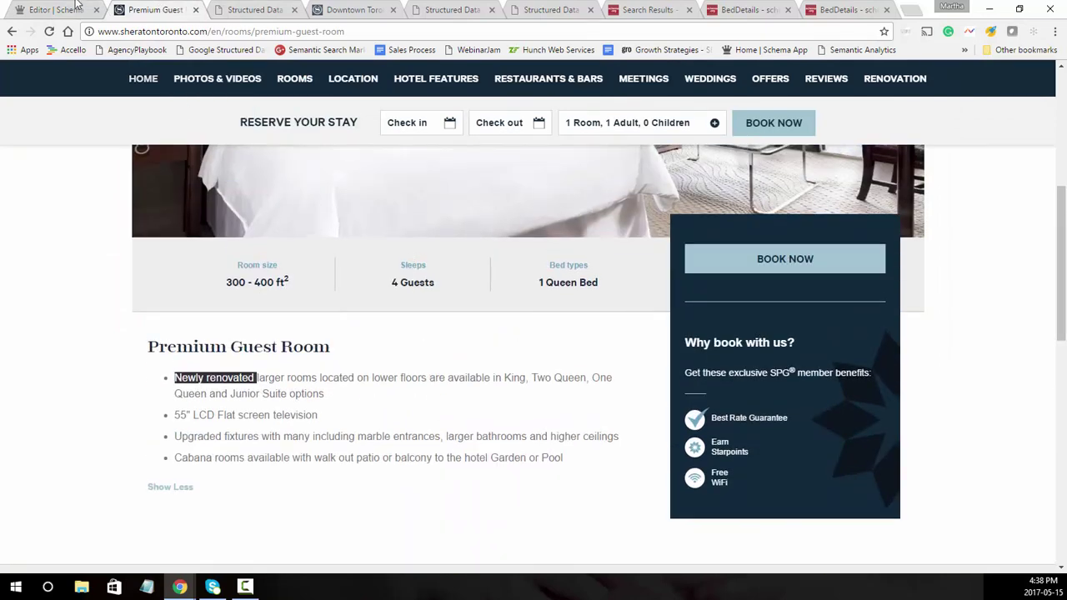
left_click(51, 9)
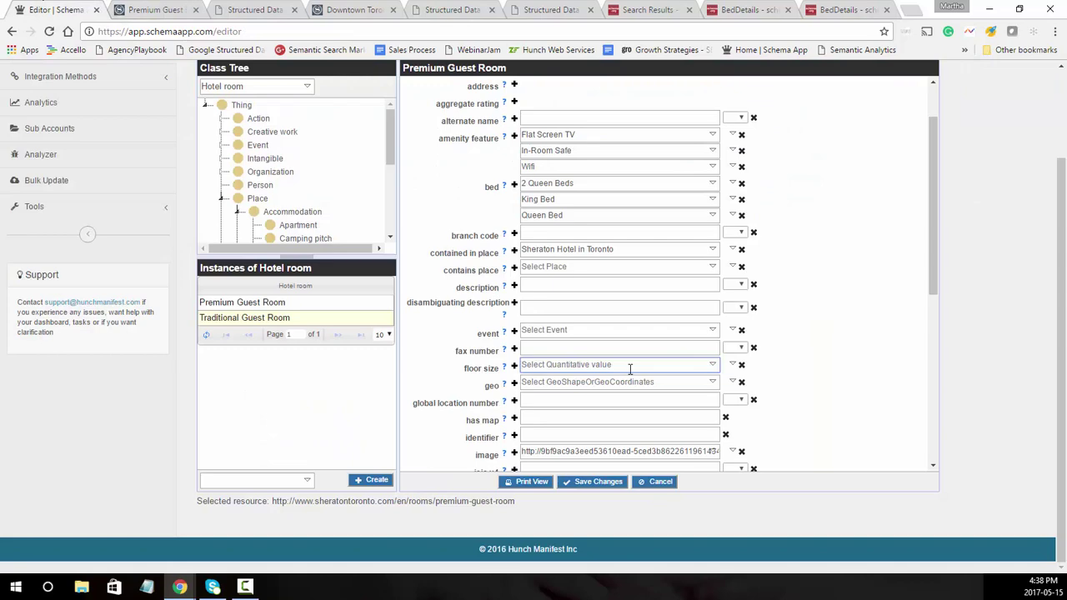
scroll(628, 367, "down", 3)
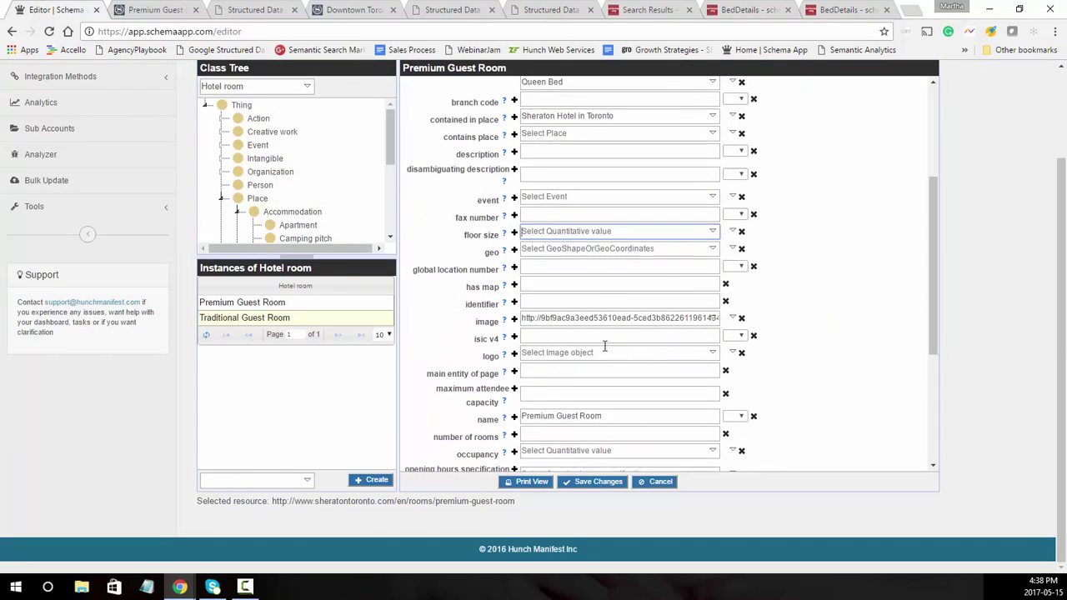
scroll(602, 345, "down", 3)
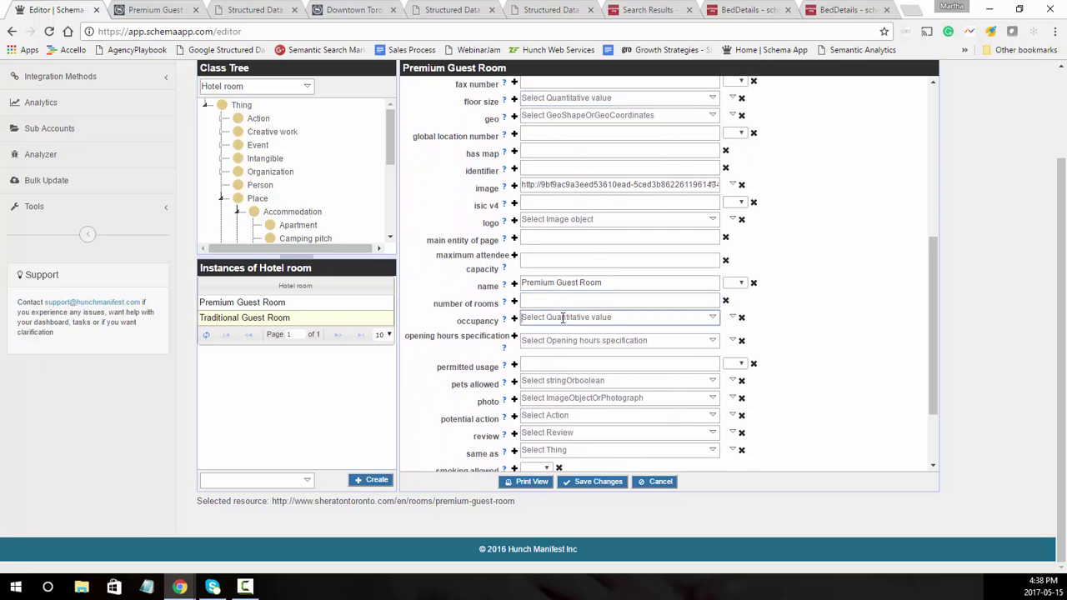
scroll(570, 322, "down", 1)
scroll(570, 323, "down", 2)
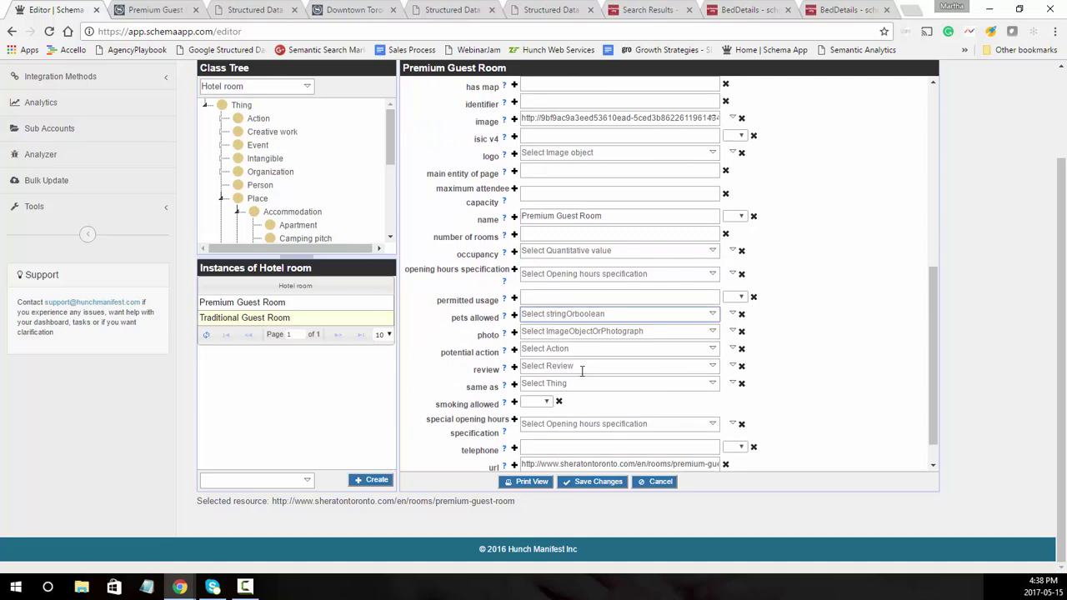
scroll(581, 371, "down", 1)
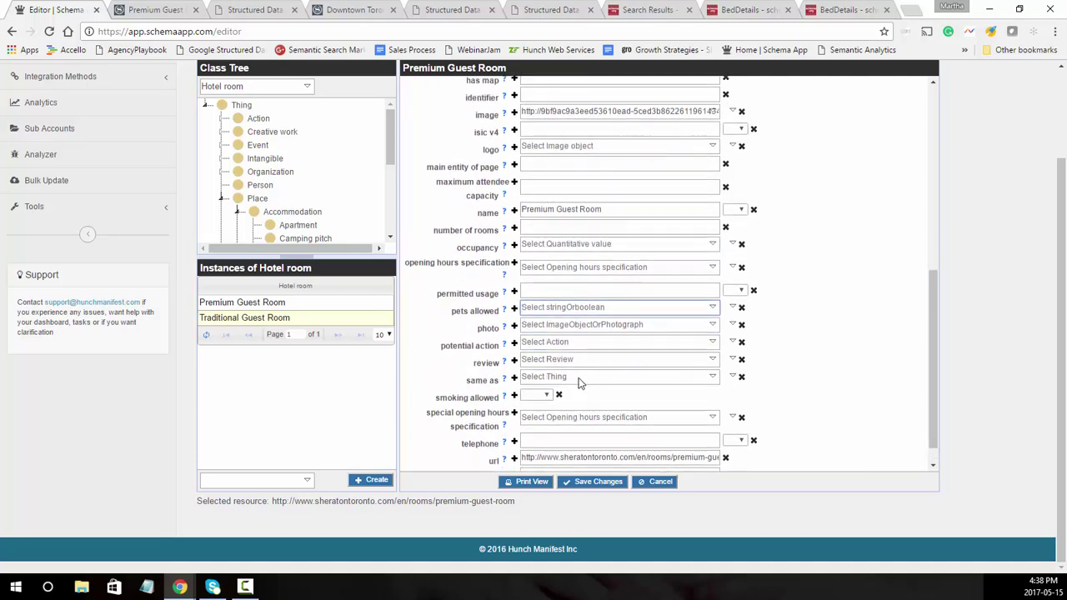
scroll(581, 381, "up", 10)
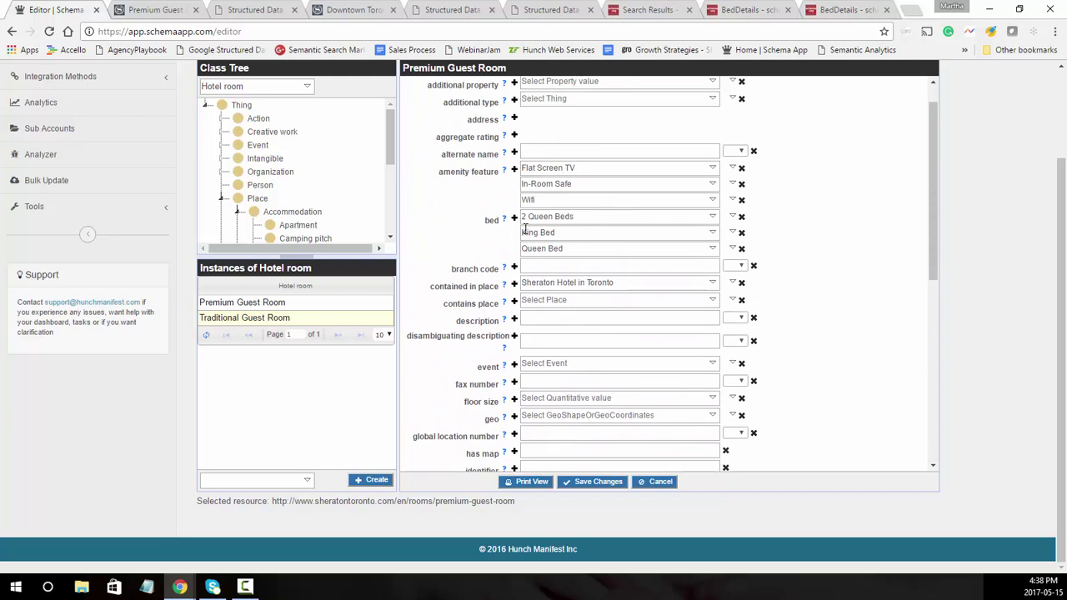
scroll(588, 204, "up", 1)
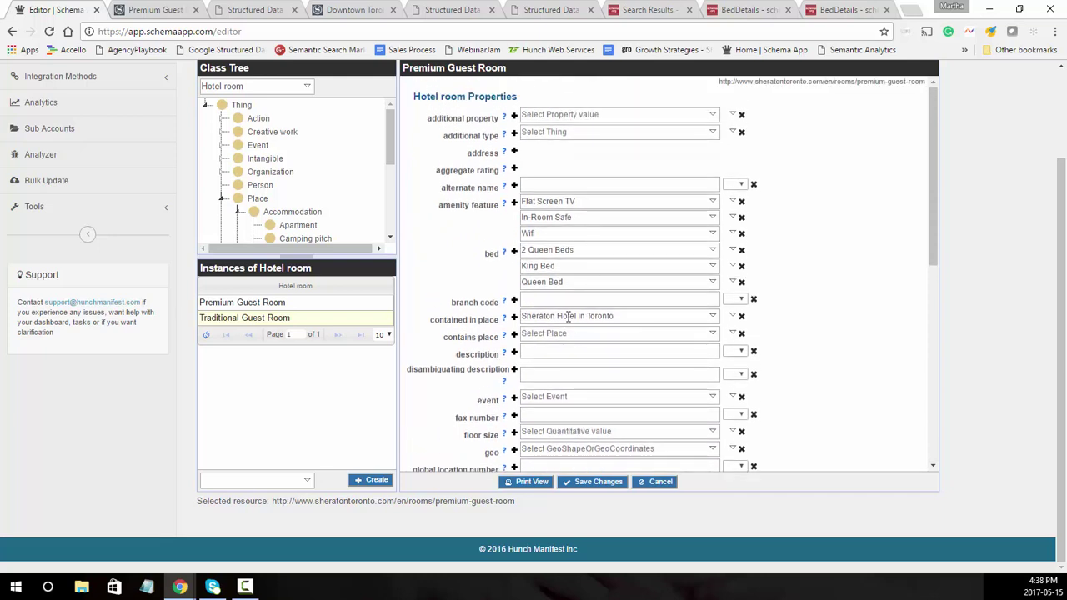
Save the room and review its JSON-LD listing Wifi, Flat Screen TV, In-Room Safe and beds.
left_click(600, 483)
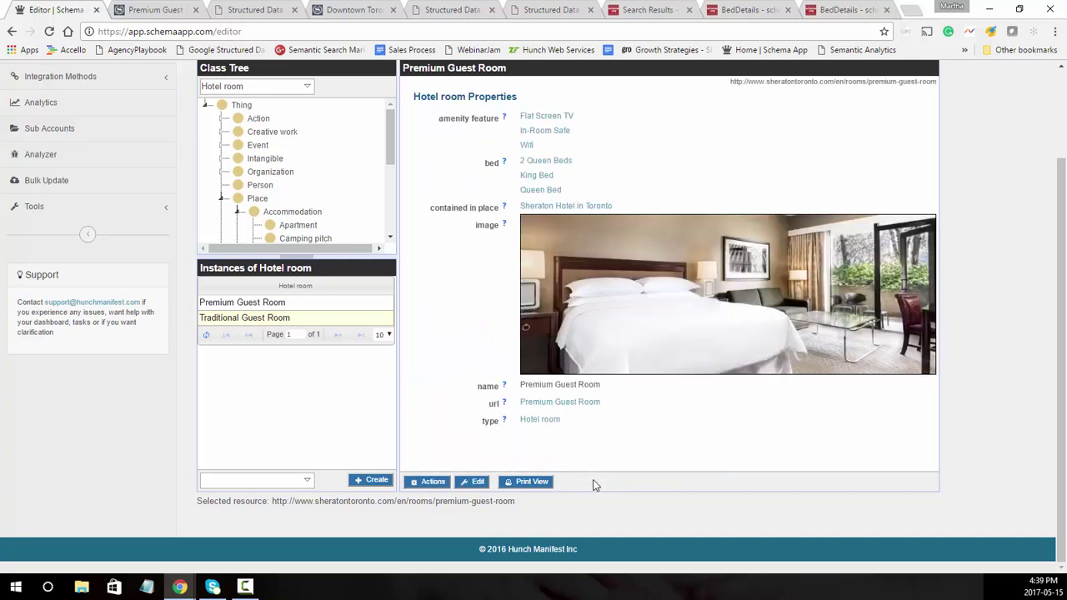
left_click(437, 482)
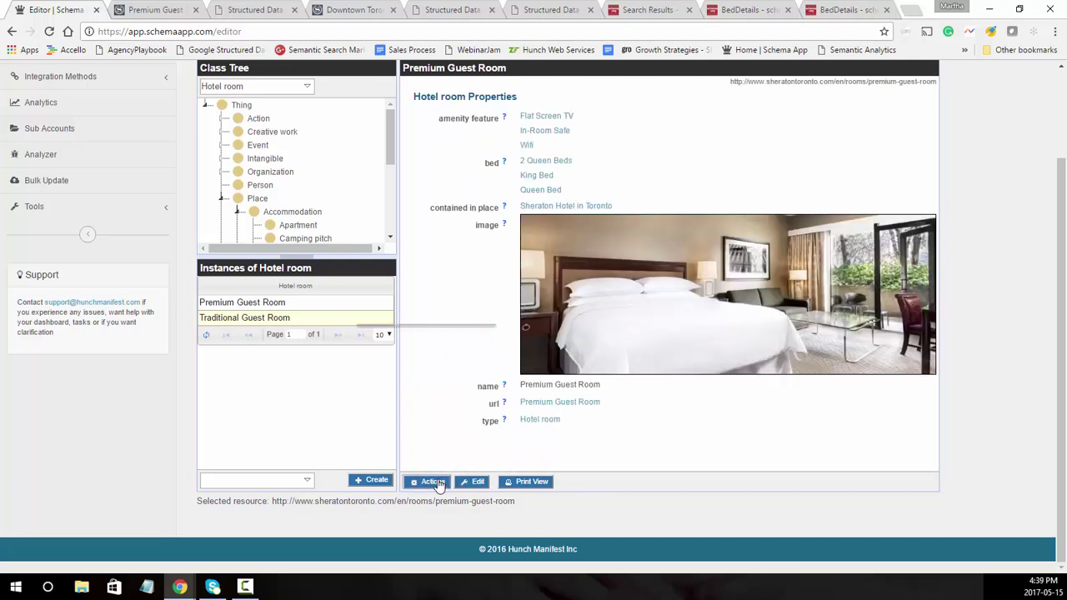
left_click(434, 483)
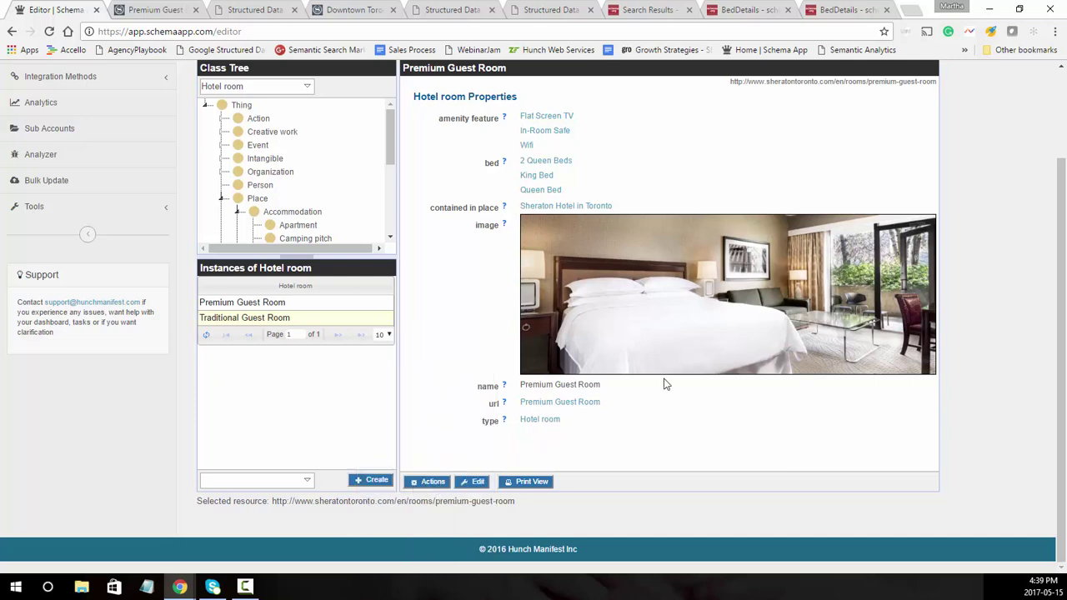
scroll(596, 363, "down", 2)
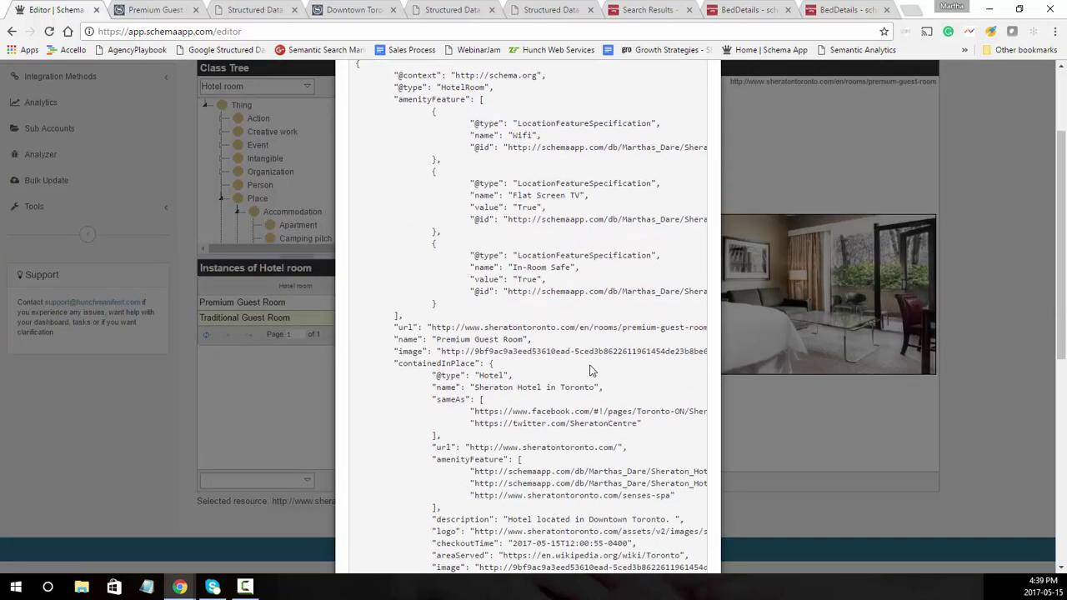
scroll(562, 400, "down", 5)
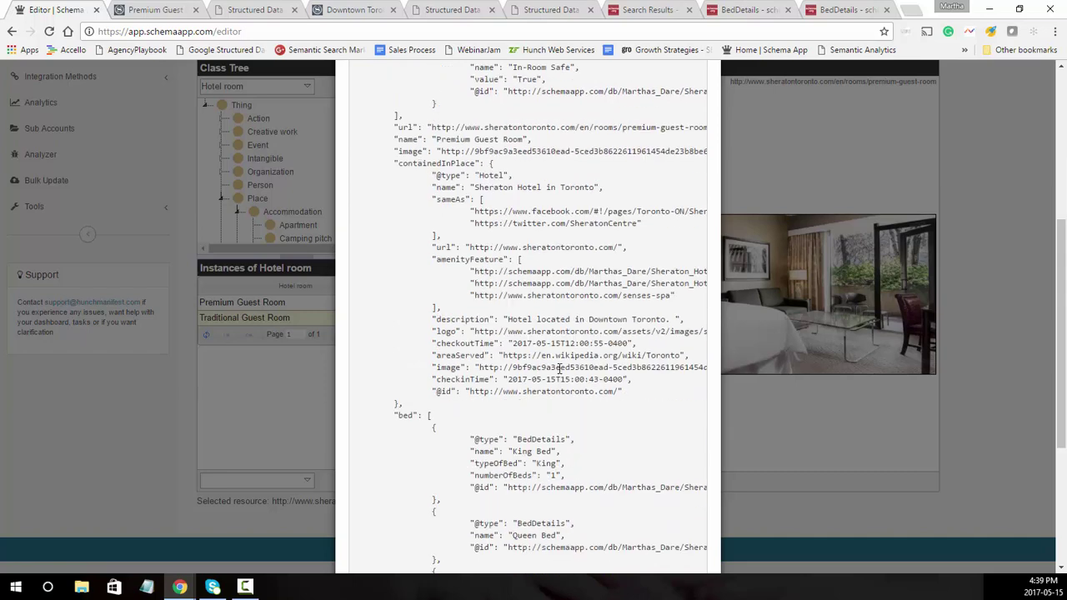
scroll(559, 368, "down", 1)
left_click(668, 492)
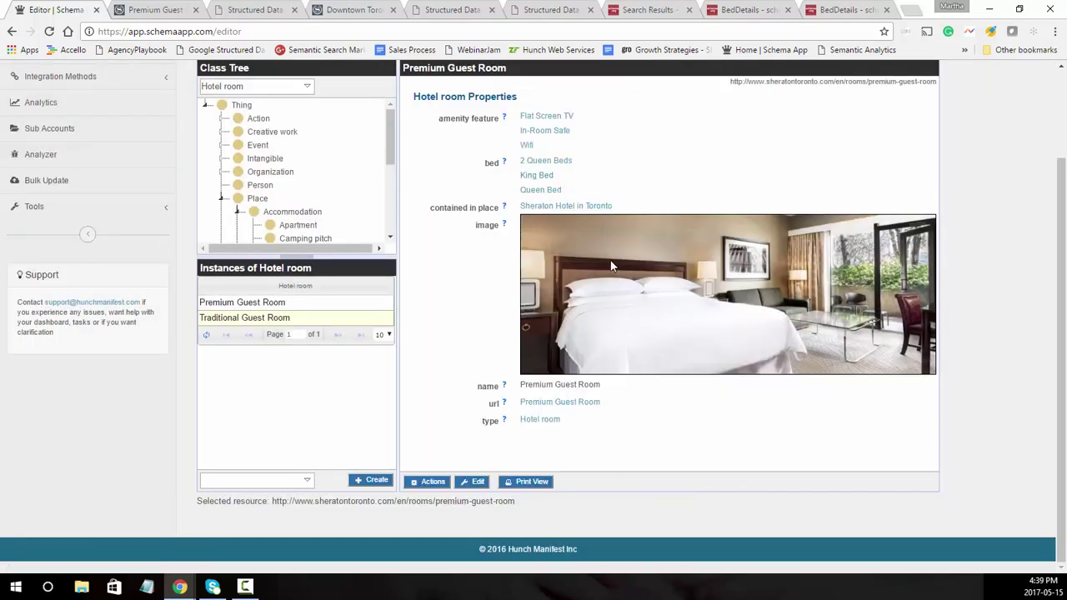
In Image Repair, set up dimensions for all four images, including 1600×615 for the Premium Guest Room.
left_click(162, 210)
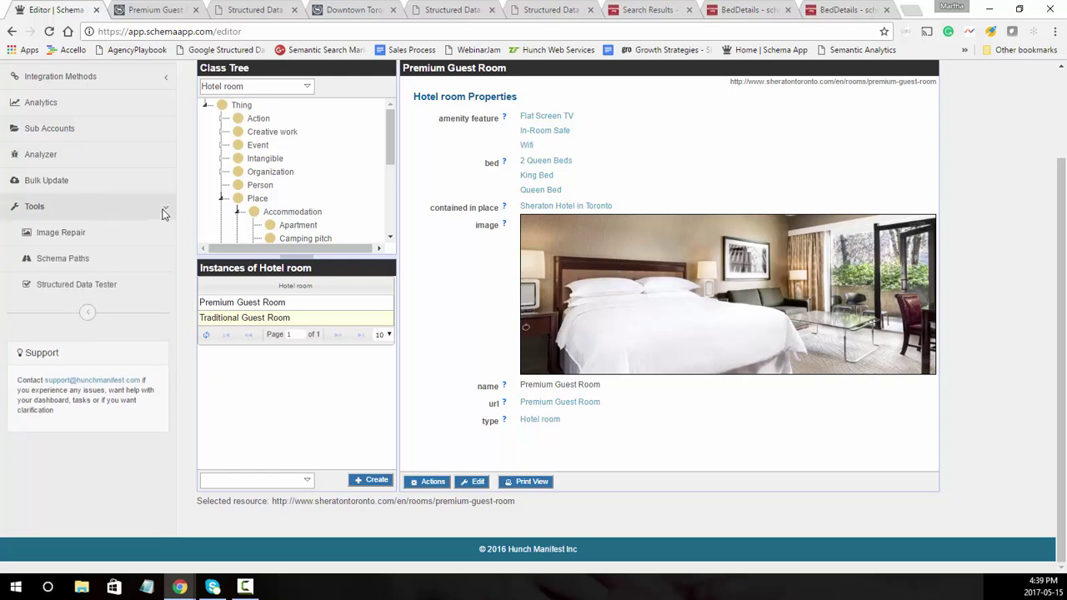
left_click(68, 226)
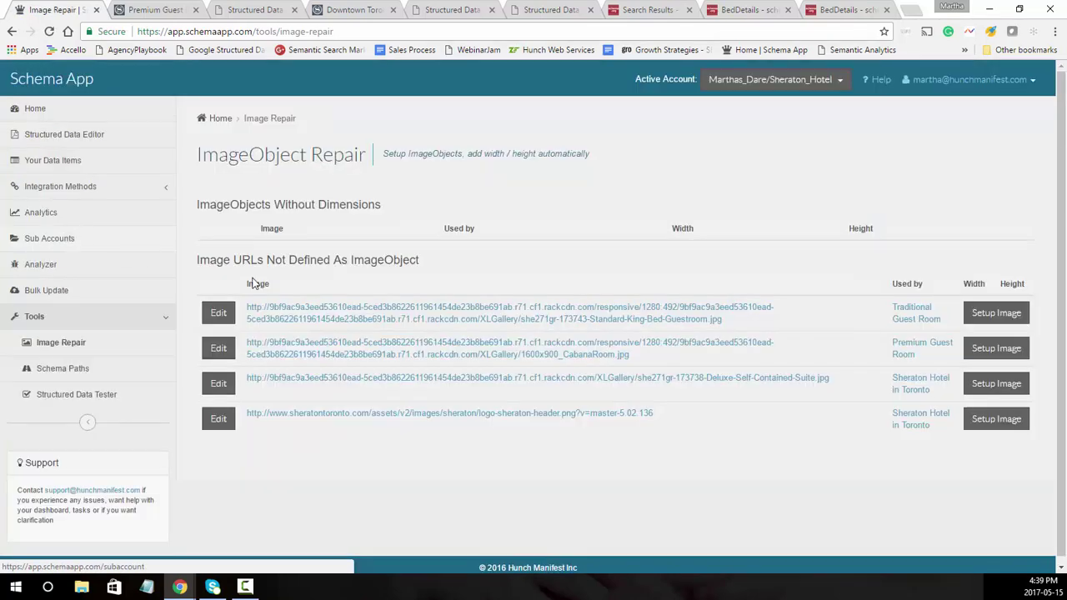
left_click(994, 314)
left_click(994, 345)
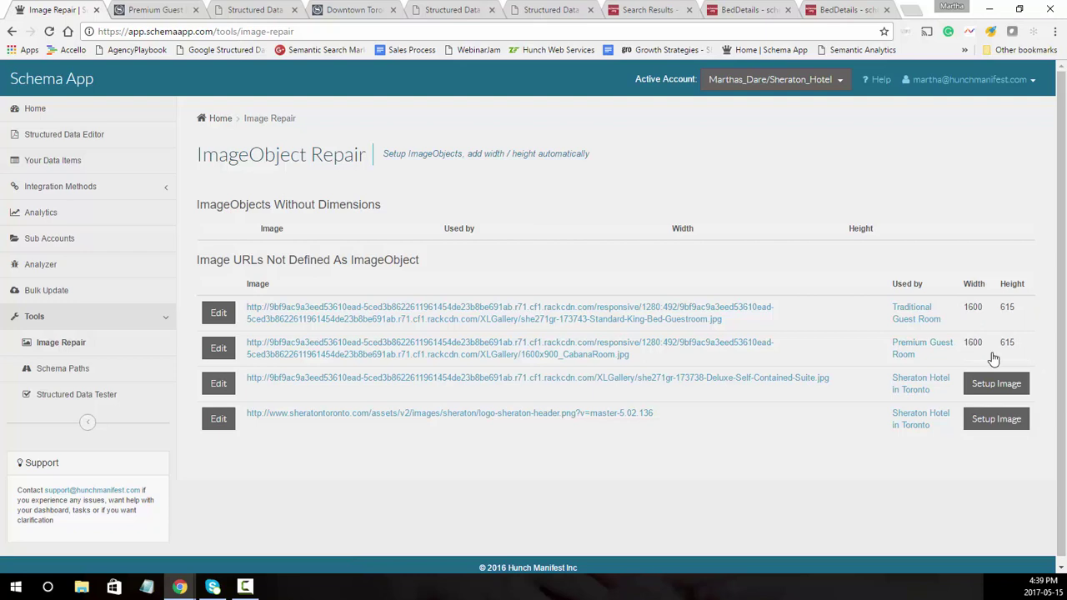
left_click(995, 382)
left_click(995, 418)
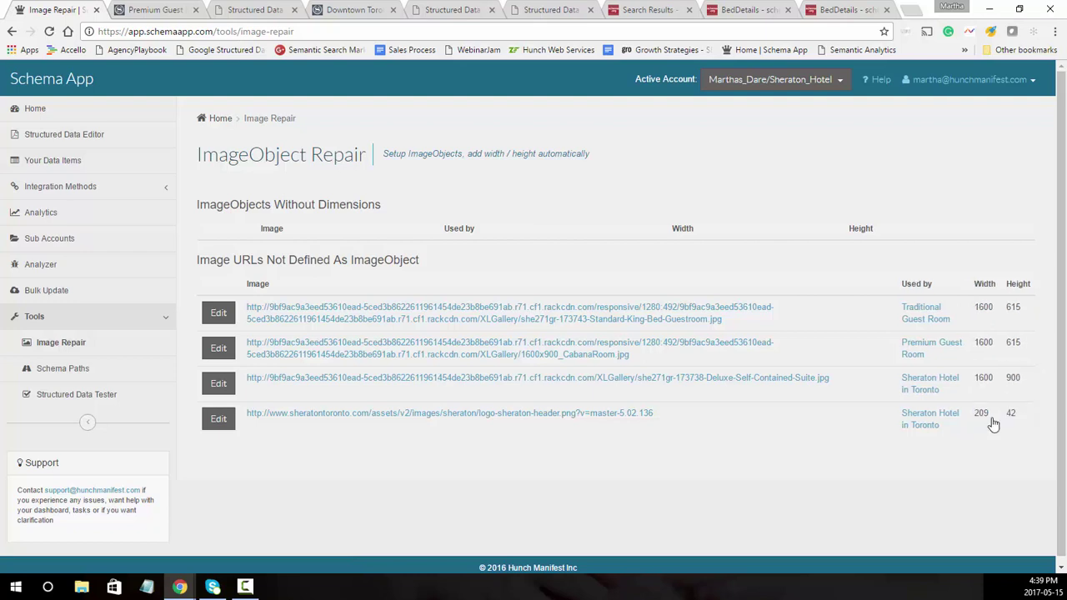